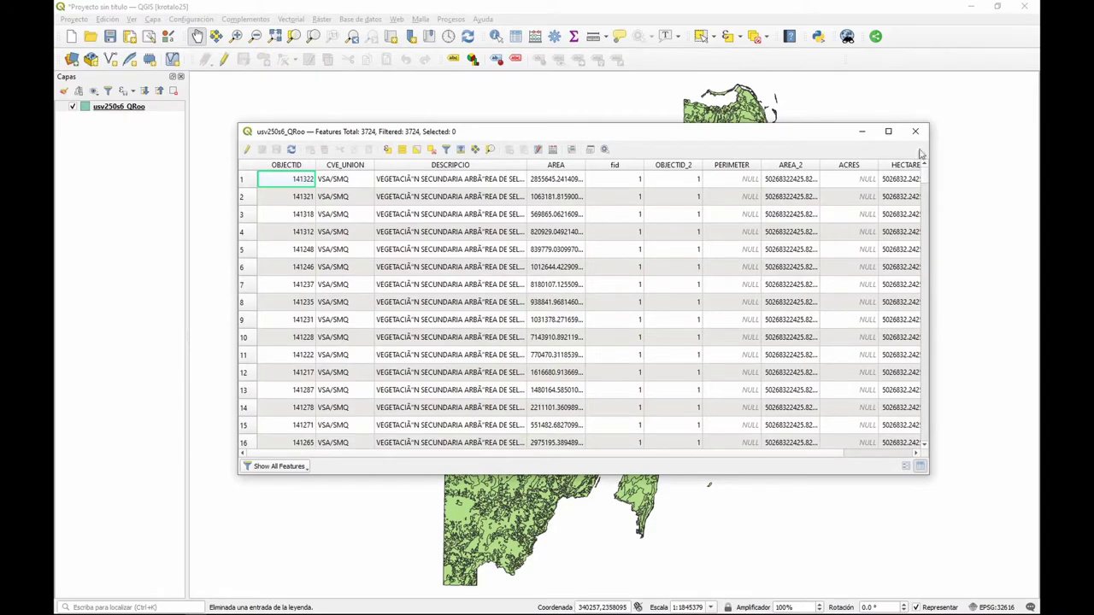
Widen the attribute table and its DESCRIPCIO column, review the full vegetation descriptions, and close the table
{"action": "left_click_drag", "start_coordinate": [929, 146], "coordinate": [1027, 135]}
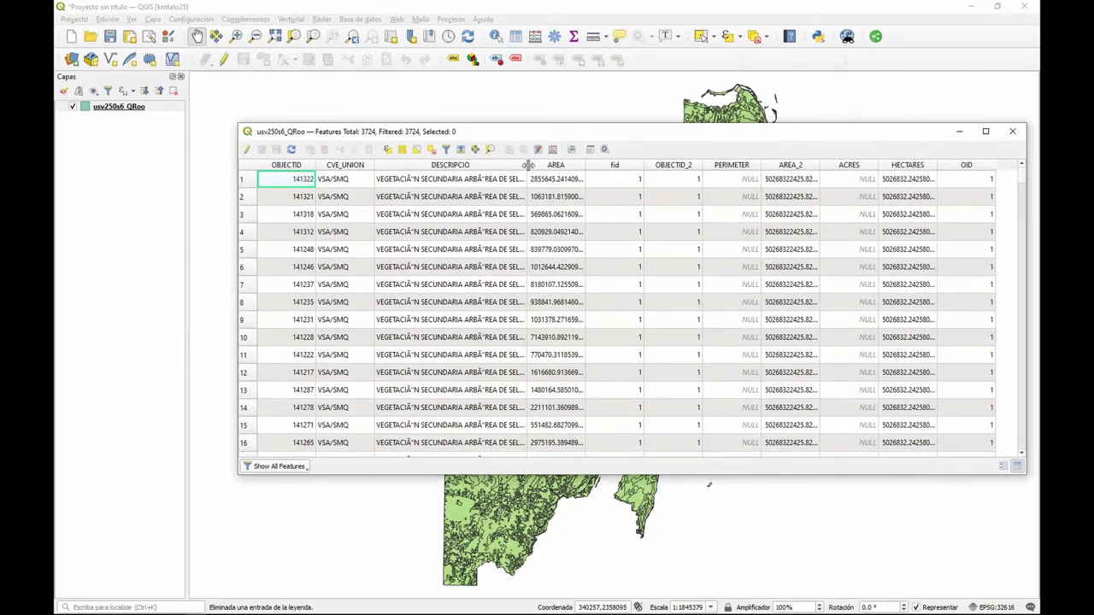
{"action": "left_click_drag", "start_coordinate": [527, 164], "coordinate": [655, 162]}
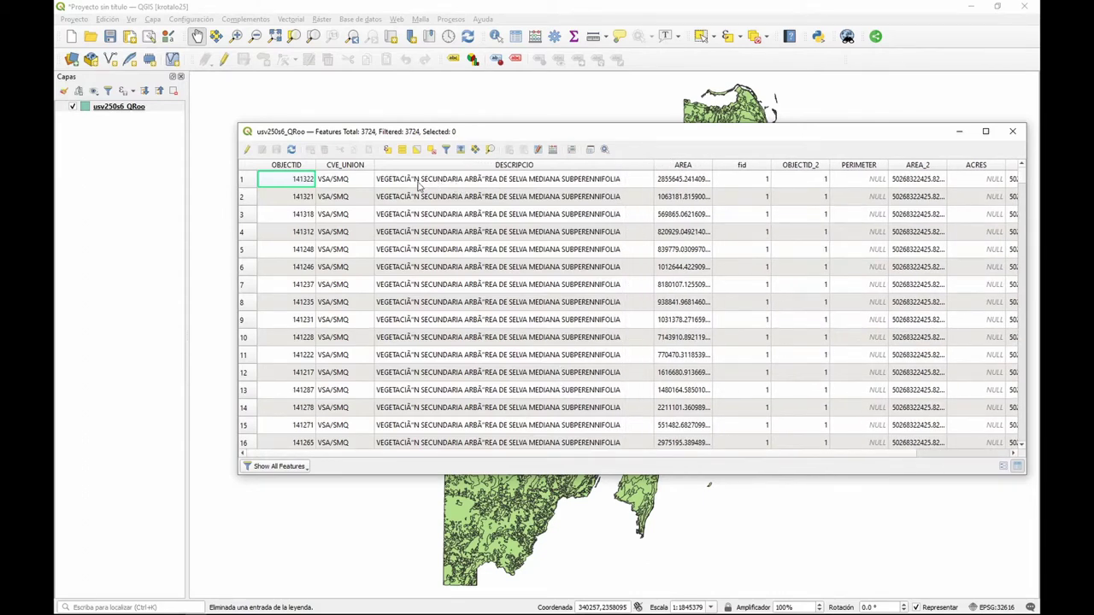
{"action": "scroll", "coordinate": [472, 223], "scroll_direction": "down", "scroll_amount": 4}
{"action": "scroll", "coordinate": [472, 224], "scroll_direction": "up", "scroll_amount": 4}
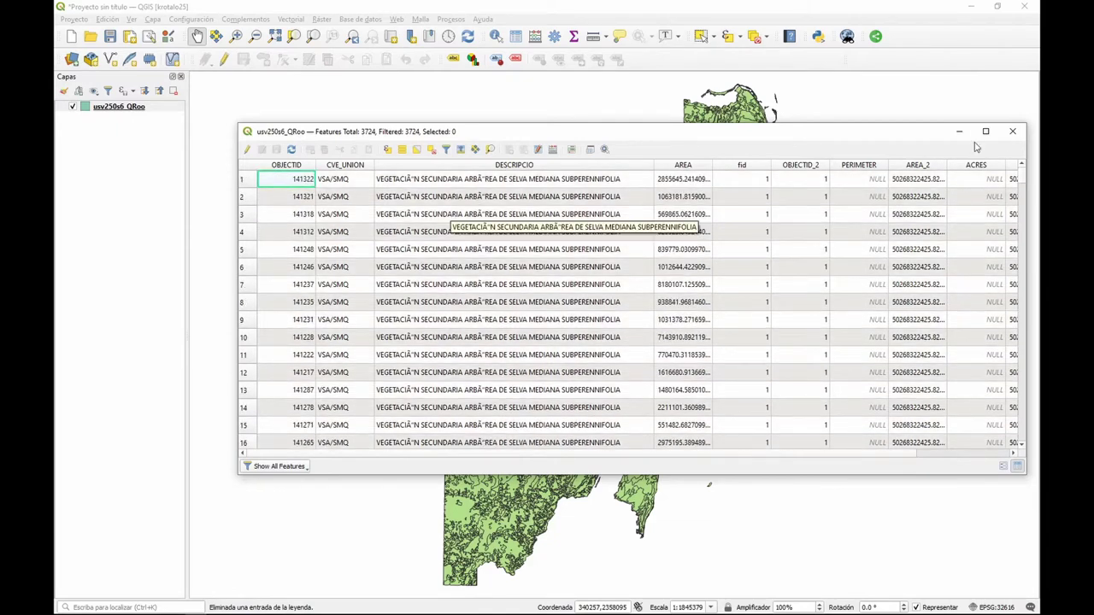
{"action": "left_click", "coordinate": [1012, 131]}
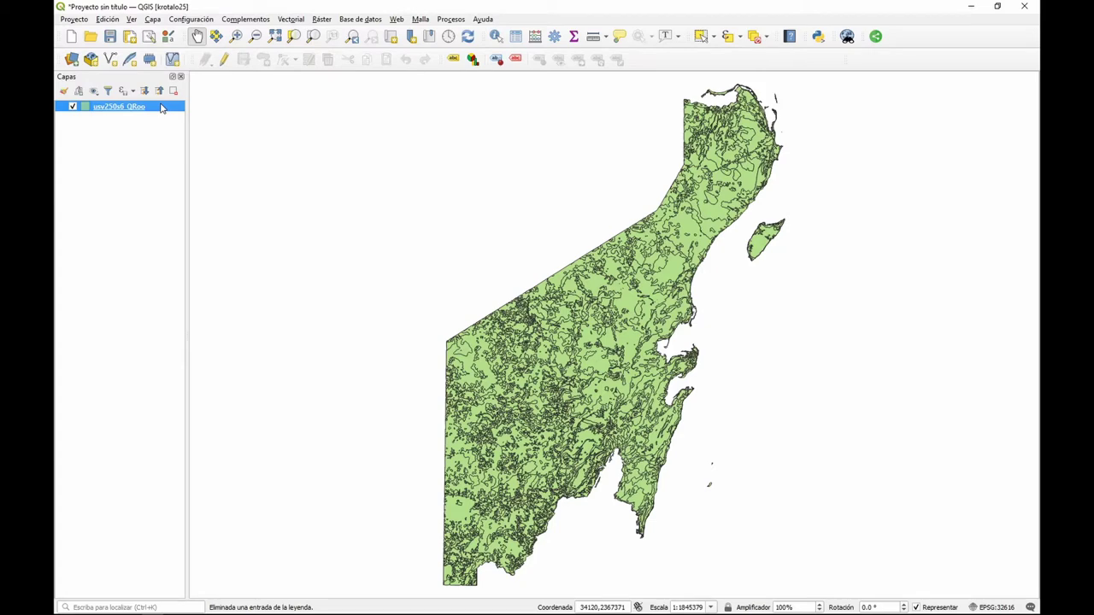
Set the data source encoding of the usv250s6_QRoo layer to windows-1252 and apply it
{"action": "double_click", "coordinate": [161, 107]}
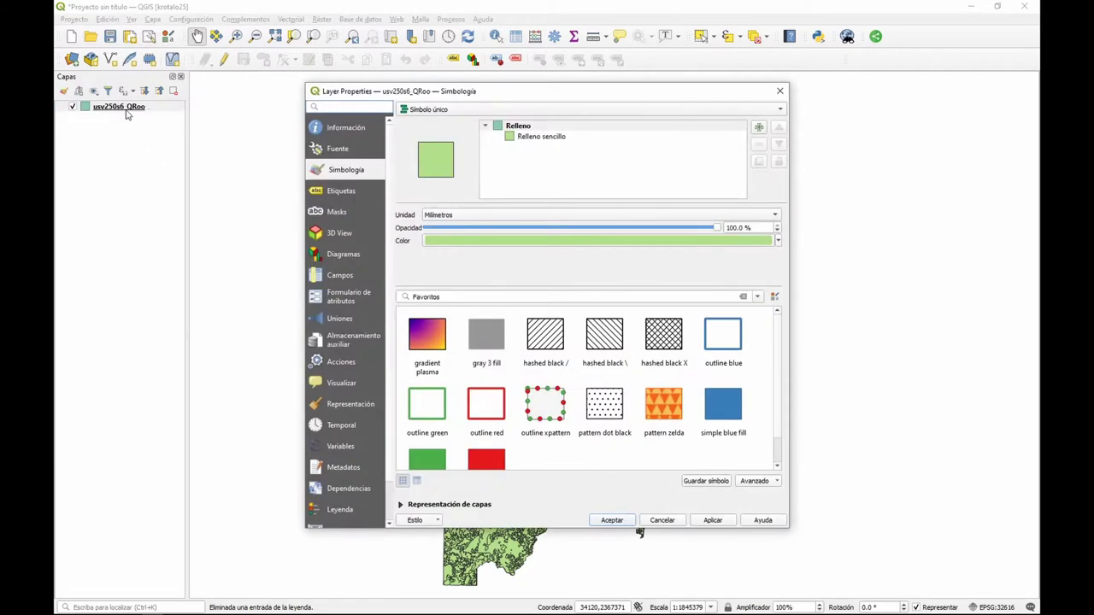
{"action": "left_click", "coordinate": [355, 149]}
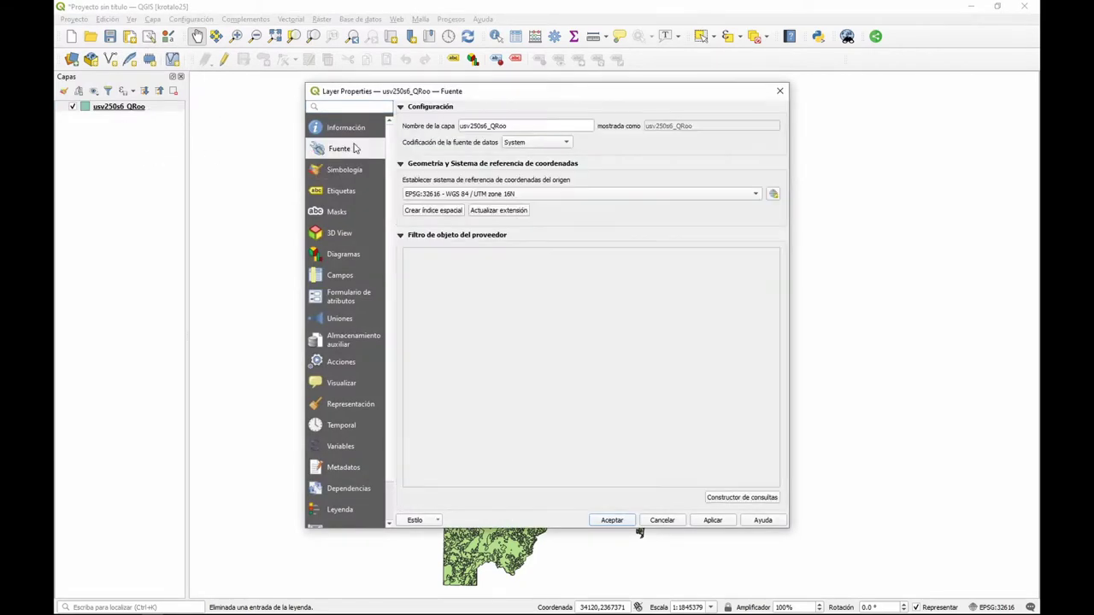
{"action": "left_click", "coordinate": [543, 144]}
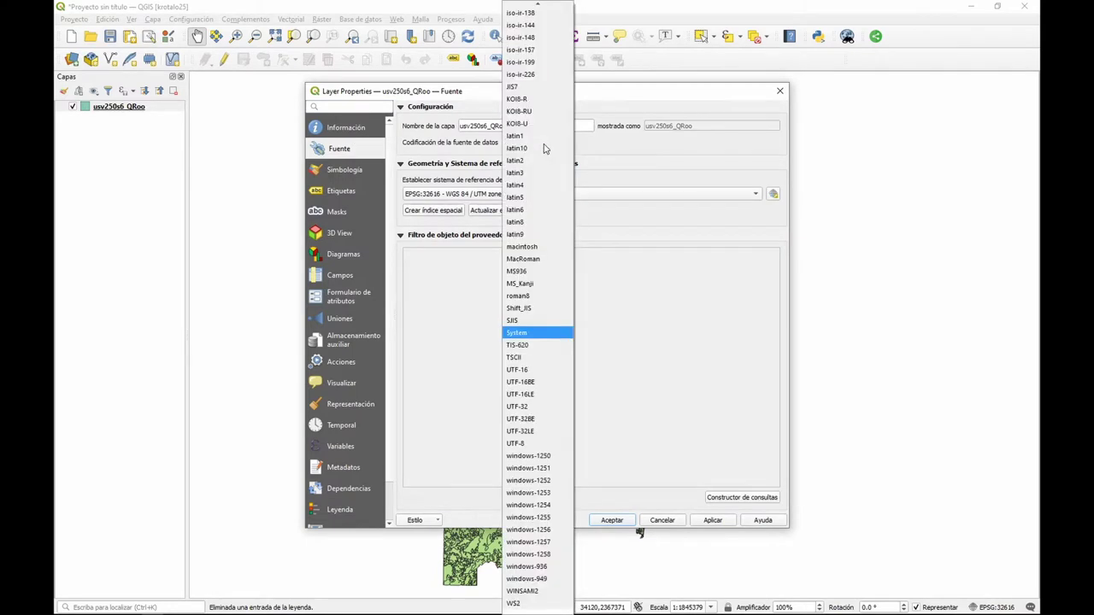
{"action": "left_click", "coordinate": [534, 481]}
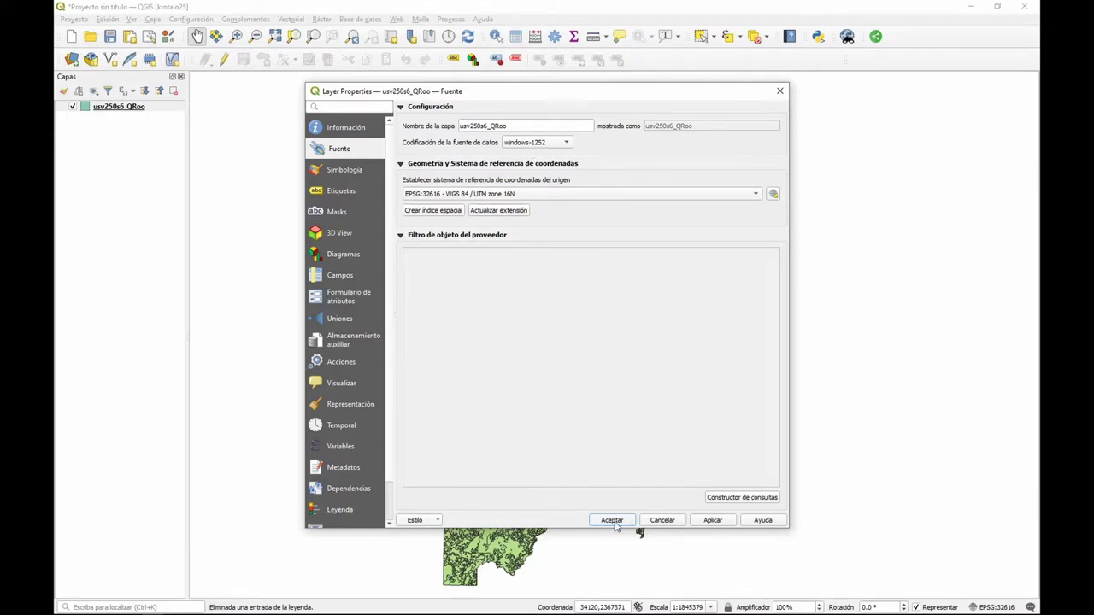
{"action": "left_click", "coordinate": [612, 522]}
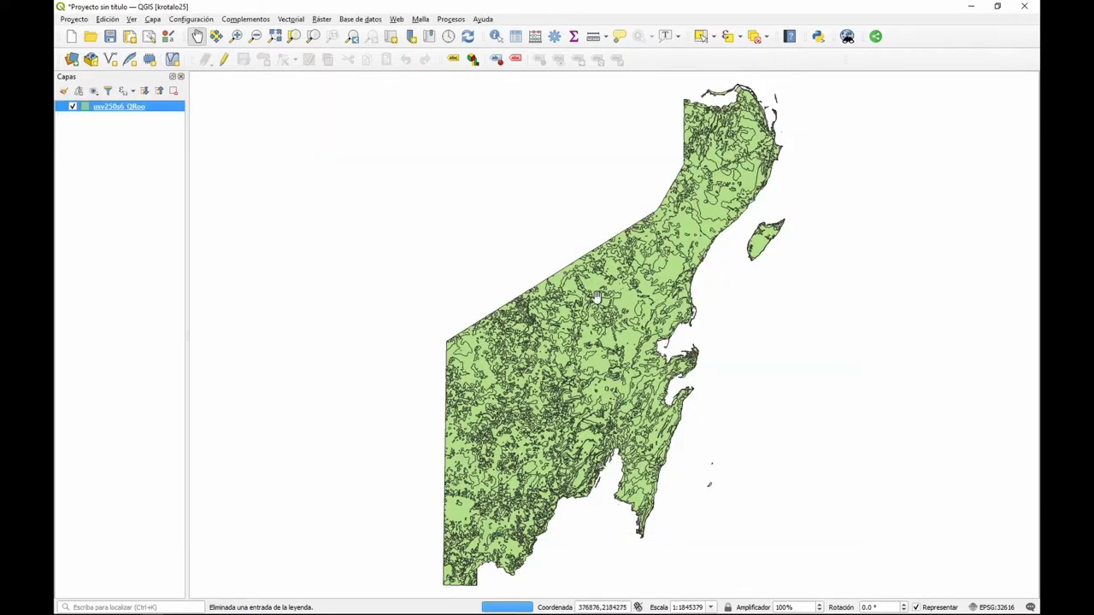
Reopen the layer's attribute table and check how accented characters appear in the DESCRIPCIO values
{"action": "left_click", "coordinate": [516, 36]}
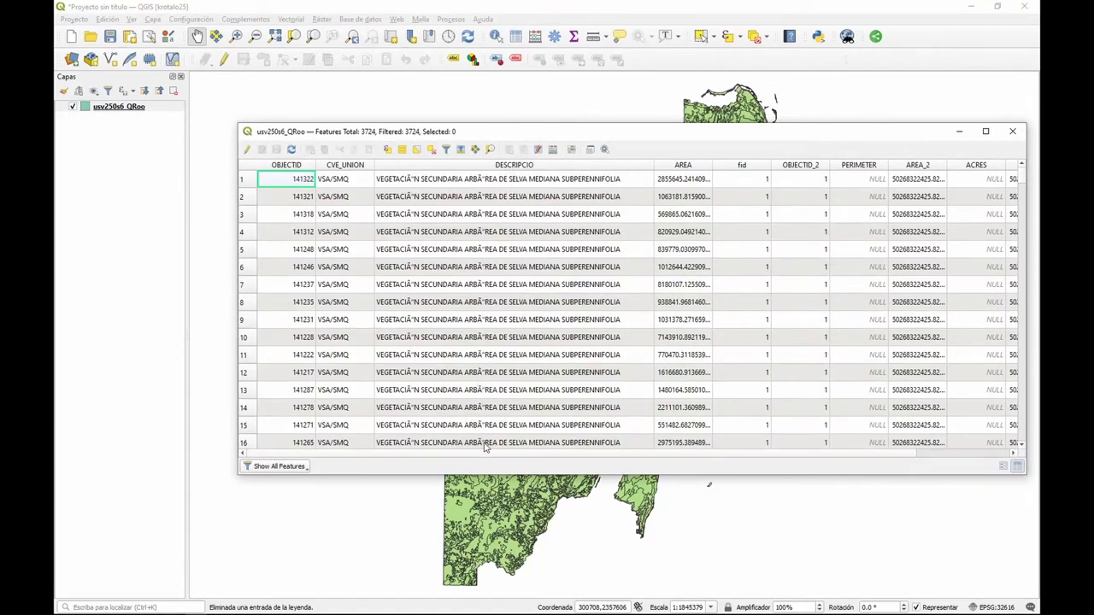
{"action": "scroll", "coordinate": [471, 338], "scroll_direction": "down", "scroll_amount": 4}
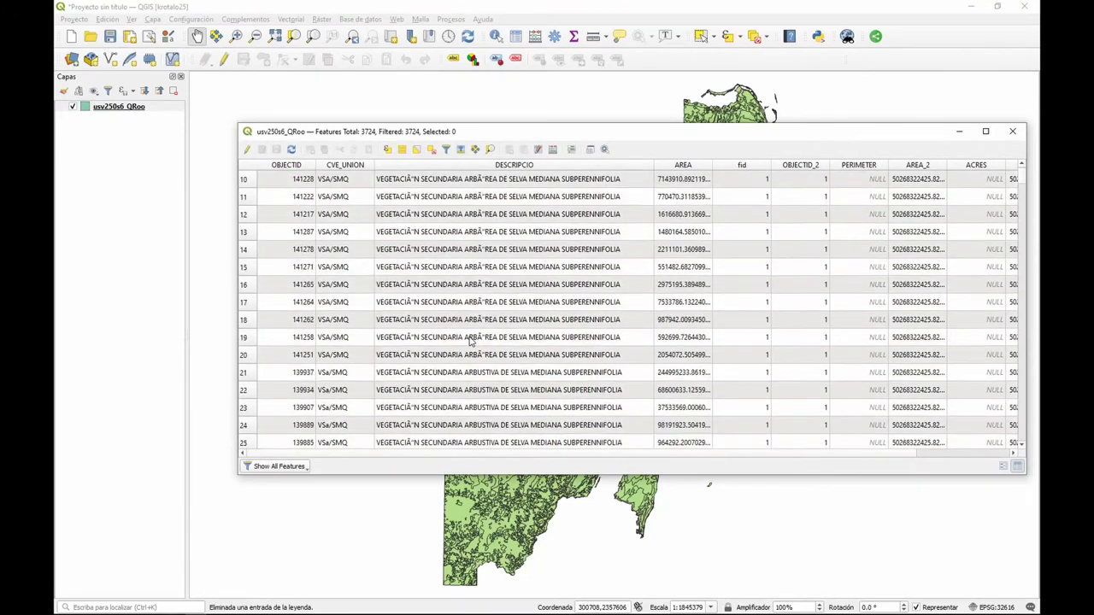
{"action": "scroll", "coordinate": [469, 339], "scroll_direction": "down", "scroll_amount": 4}
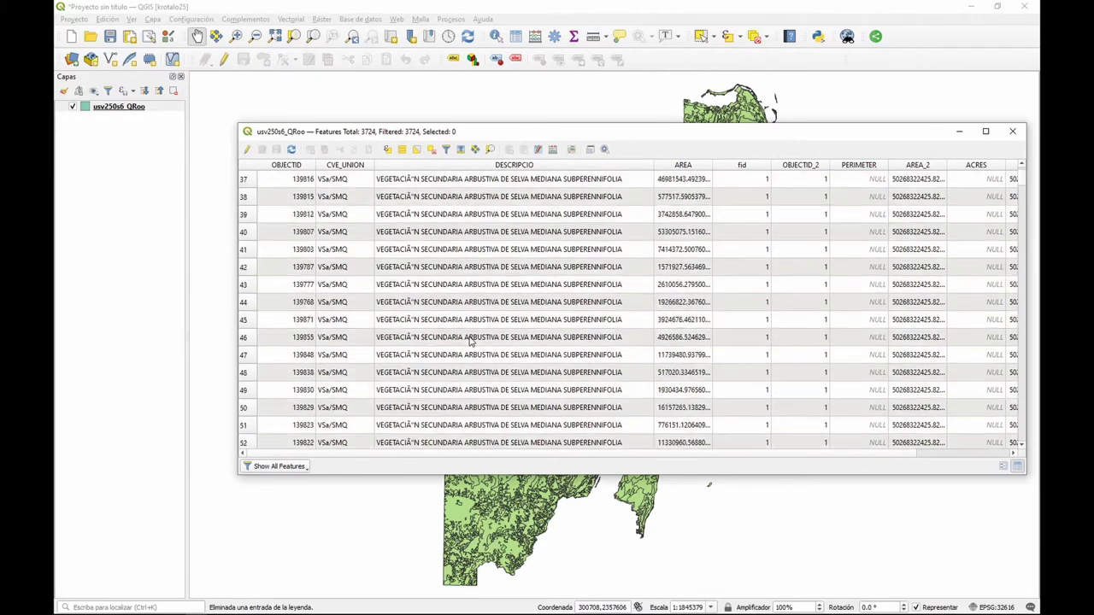
{"action": "scroll", "coordinate": [469, 339], "scroll_direction": "up", "scroll_amount": 8}
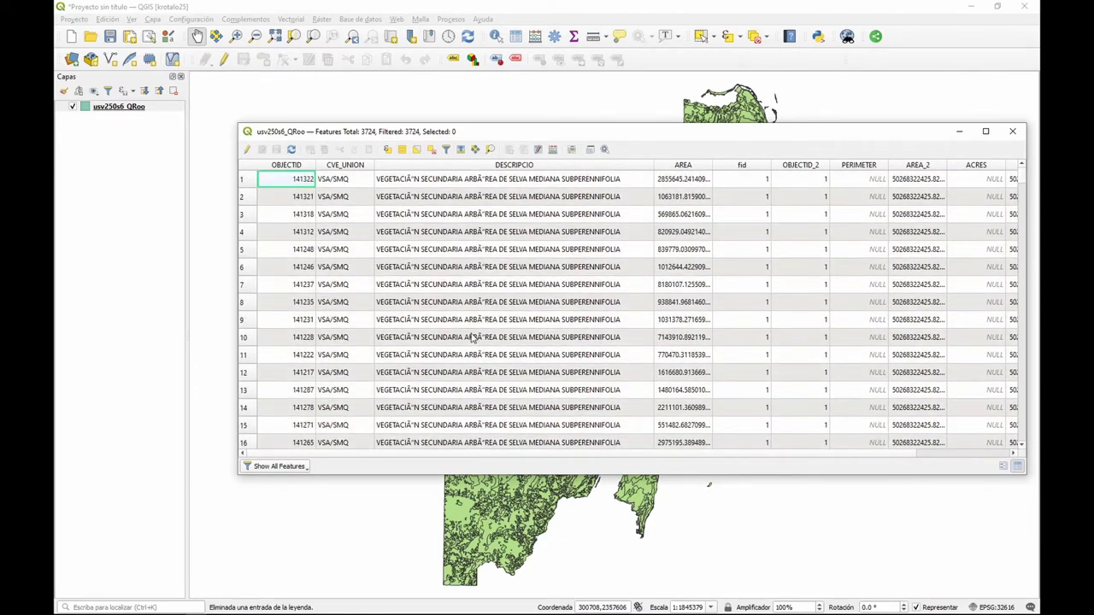
List the accented capitals Á, É, Í, Ó in a blank Notepad document, with comma-separated blank slots on the line beneath
{"action": "left_click_drag", "start_coordinate": [625, 129], "coordinate": [596, 97]}
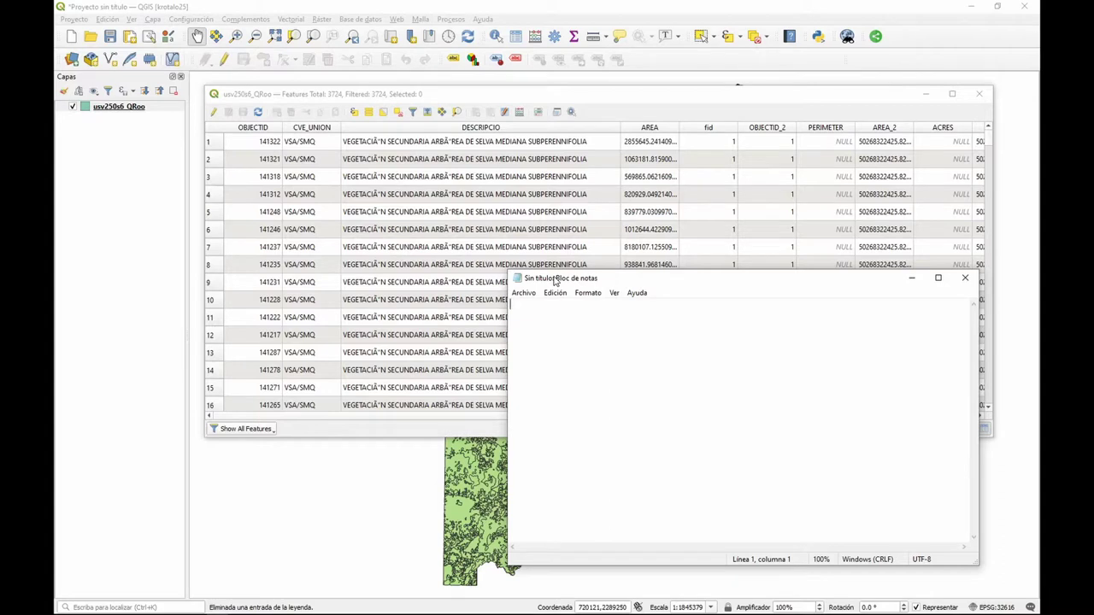
{"action": "type", "text": "á"}
{"action": "key", "text": "BackSpace"}
{"action": "type", "text": "Á, É, Í, Ó"}
Enable editing on the attribute table and copy the corrupted sequence Ã“ from row 3's DESCRIPCIO to beneath Ó in Notepad
{"action": "left_click", "coordinate": [439, 176]}
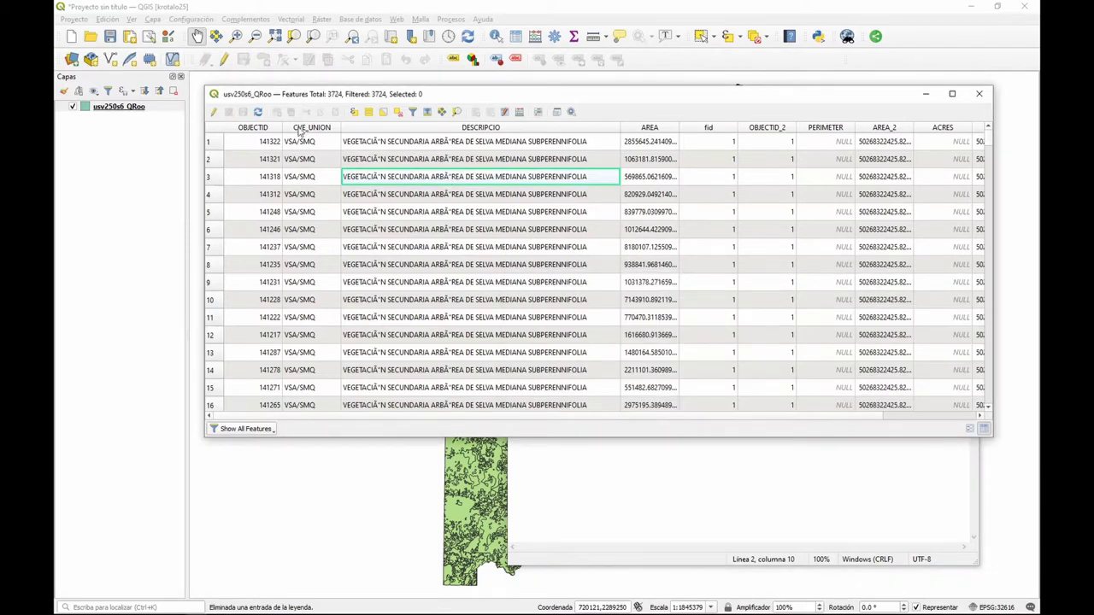
{"action": "left_click", "coordinate": [214, 114]}
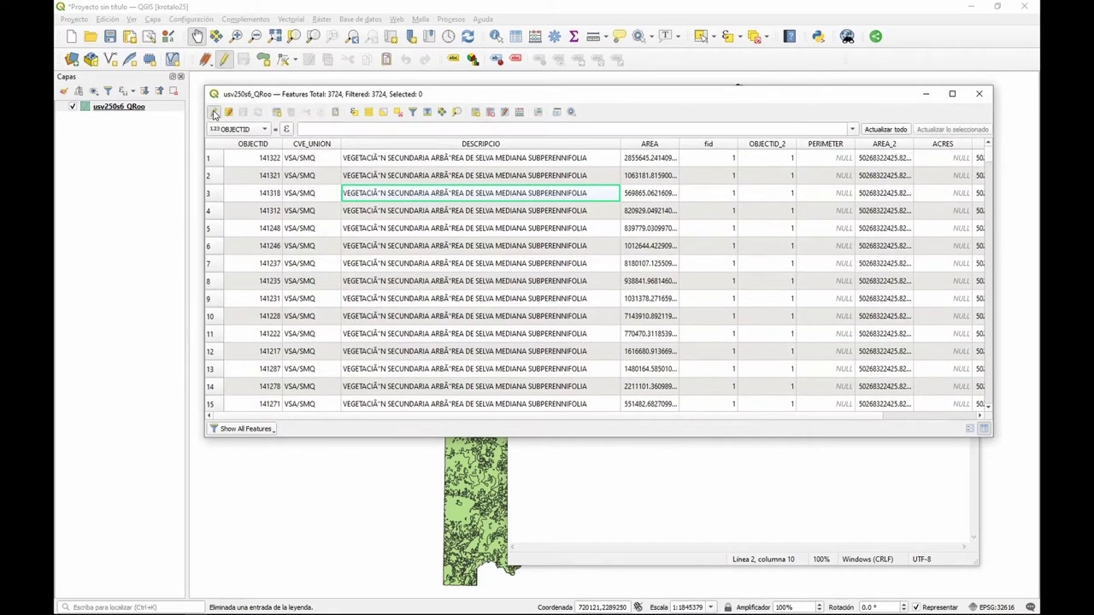
{"action": "double_click", "coordinate": [379, 195]}
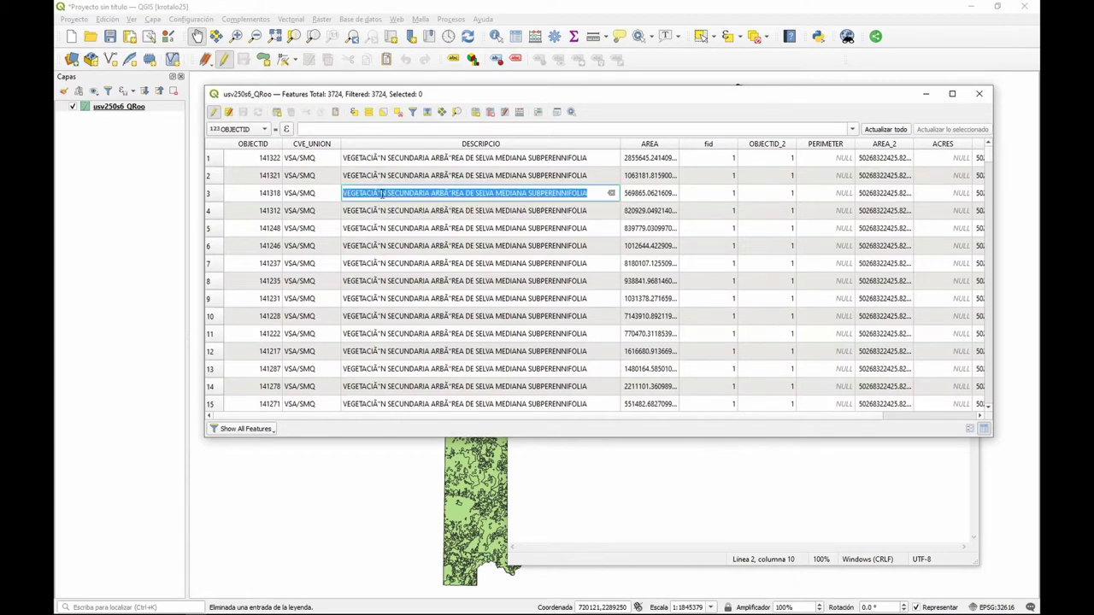
{"action": "left_click", "coordinate": [380, 195]}
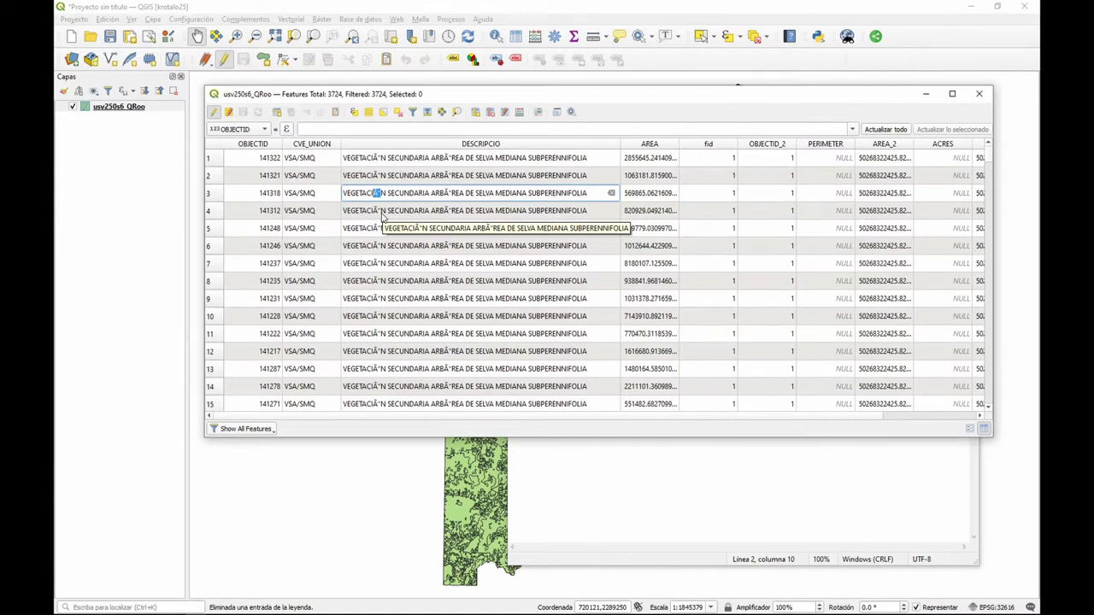
{"action": "key", "text": "alt+Tab"}
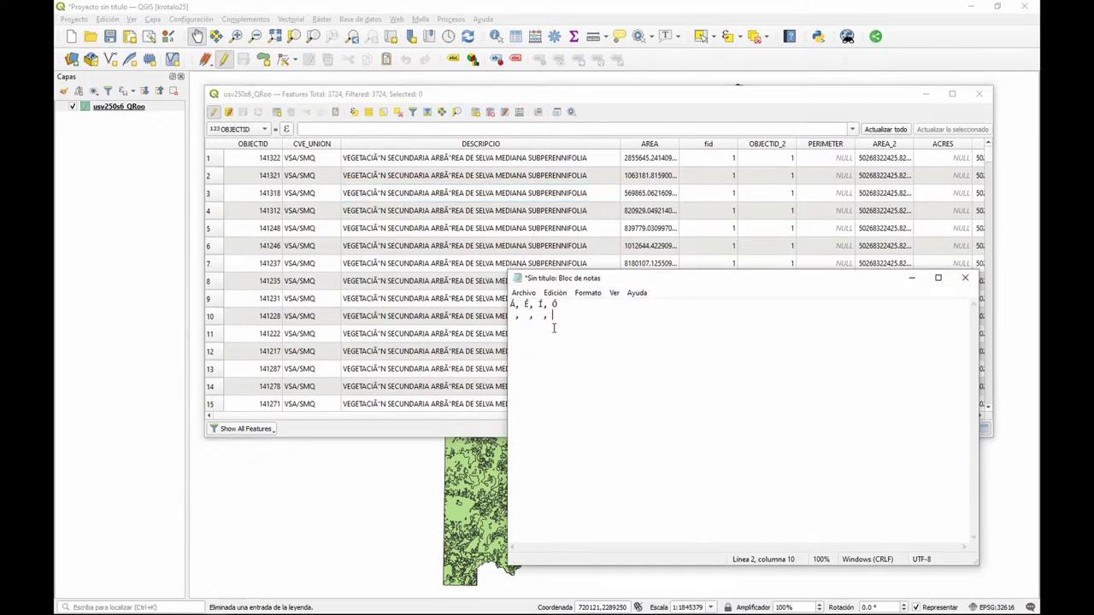
{"action": "type", "text": "Ã\""}
Find the misencoded HERBÁCEA description in row 364 and copy its corrupted Á sequence to beneath Á in Notepad
{"action": "left_click", "coordinate": [536, 316]}
{"action": "left_click", "coordinate": [635, 114]}
{"action": "scroll", "coordinate": [541, 287], "scroll_direction": "down", "scroll_amount": 20}
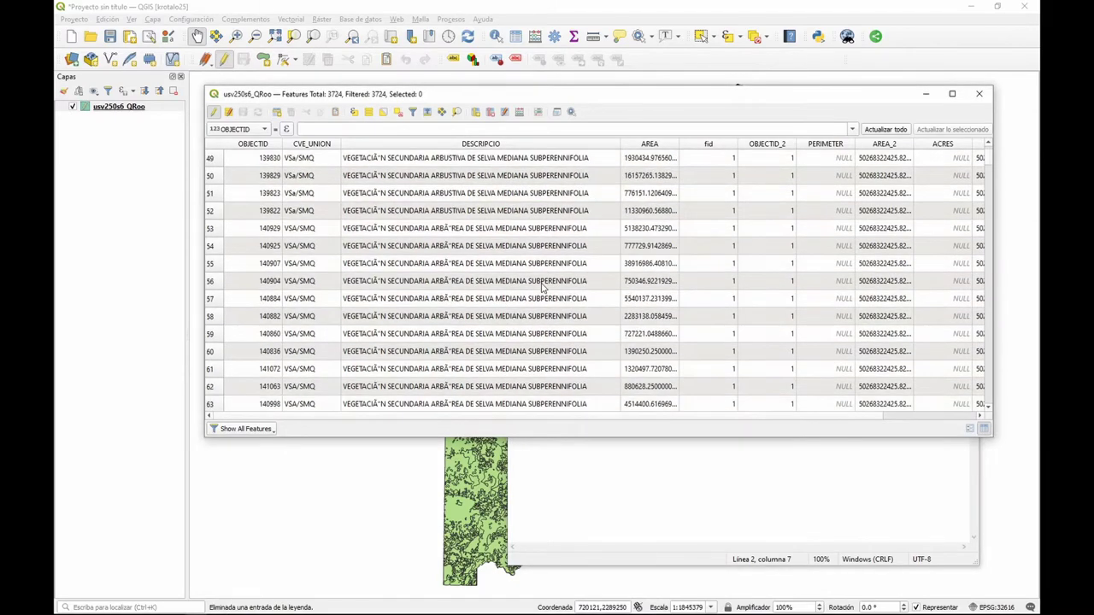
{"action": "scroll", "coordinate": [542, 288], "scroll_direction": "down", "scroll_amount": 20}
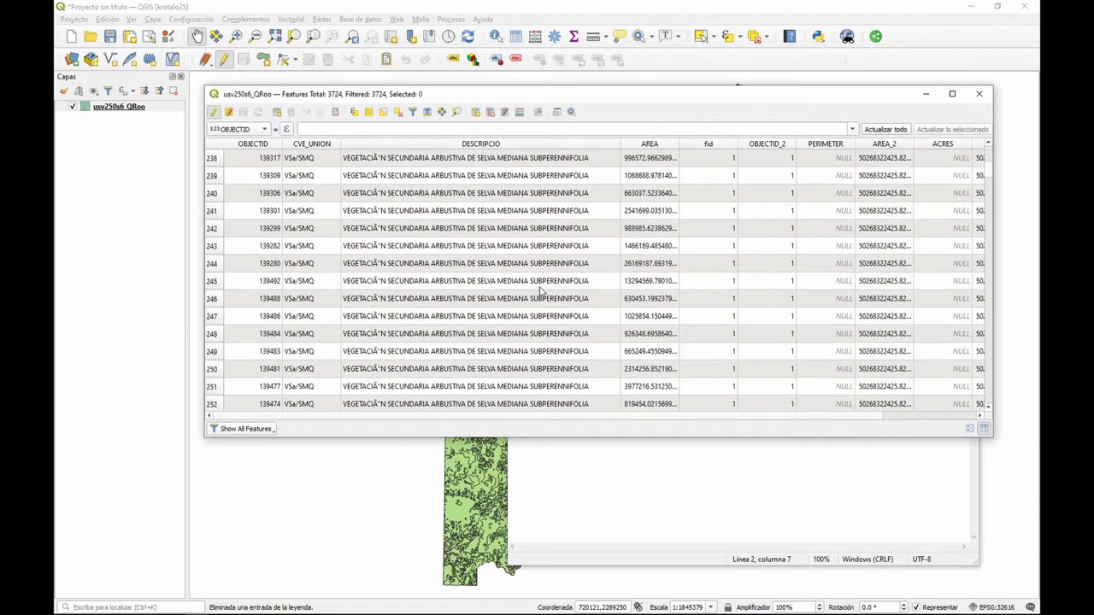
{"action": "scroll", "coordinate": [542, 290], "scroll_direction": "down", "scroll_amount": 18}
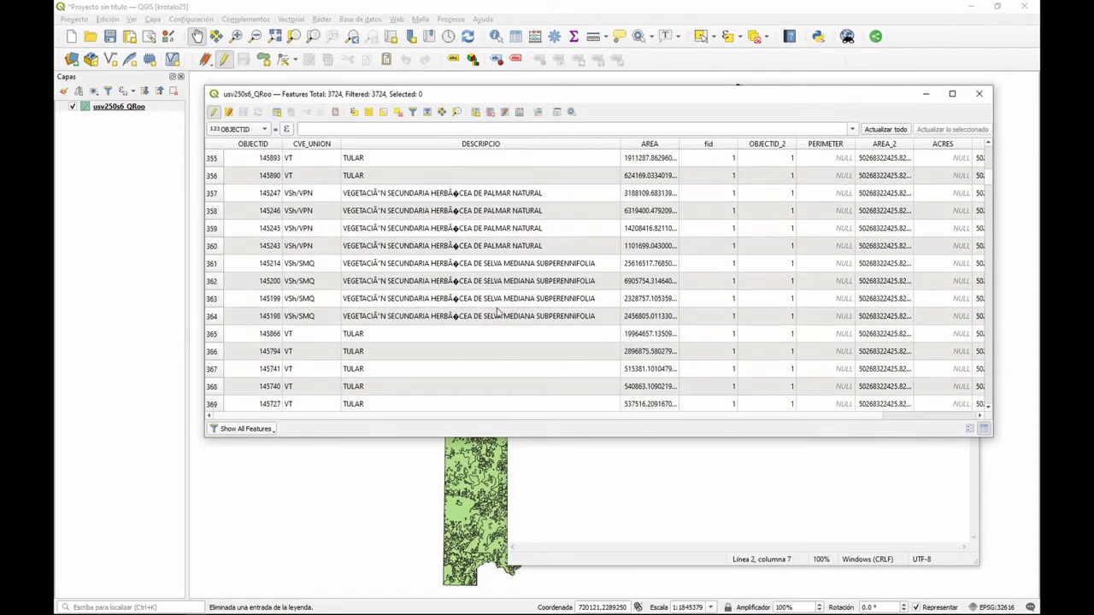
{"action": "double_click", "coordinate": [461, 319]}
{"action": "left_click_drag", "start_coordinate": [460, 317], "coordinate": [451, 317]}
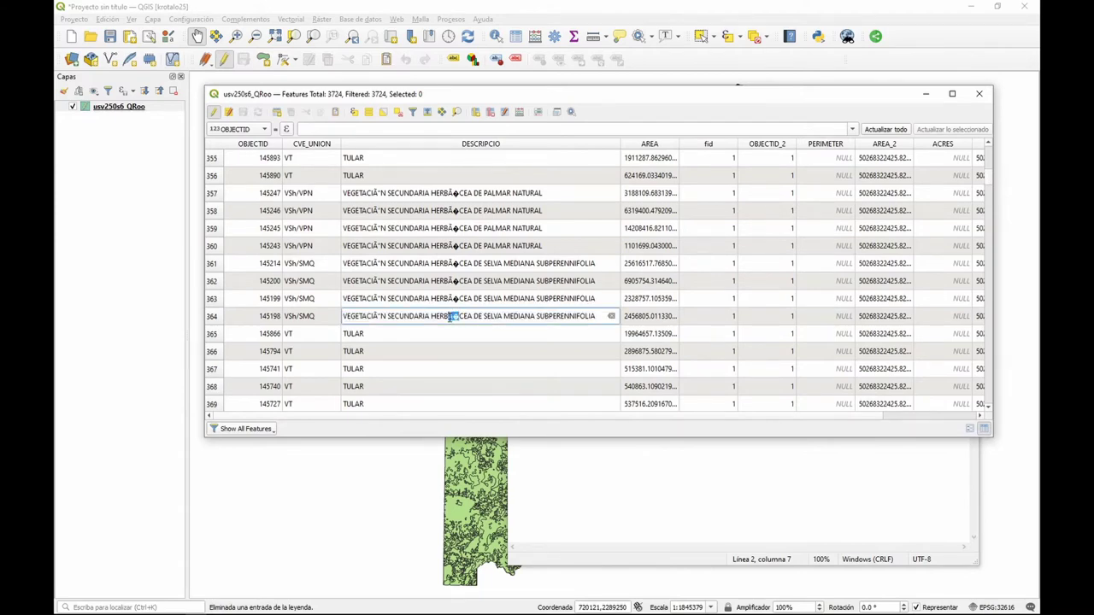
{"action": "key", "text": "alt+Tab"}
Find the misencoded PAÍS EXTRANJERO description in row 989 and copy its corrupted Í sequence to beneath Í in Notepad
{"action": "left_click", "coordinate": [575, 101]}
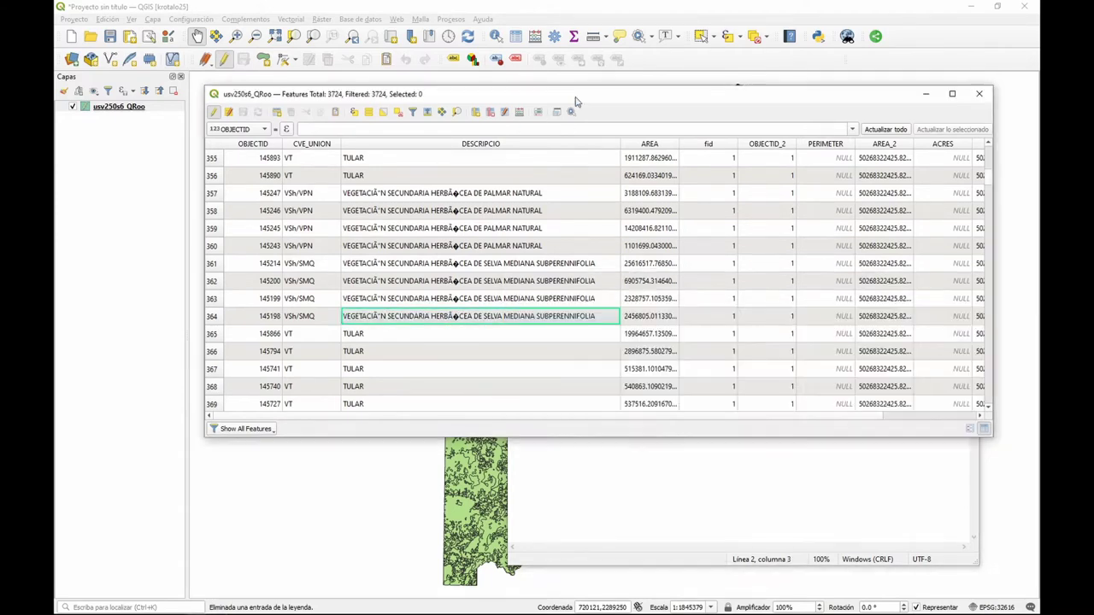
{"action": "scroll", "coordinate": [478, 295], "scroll_direction": "down", "scroll_amount": 20}
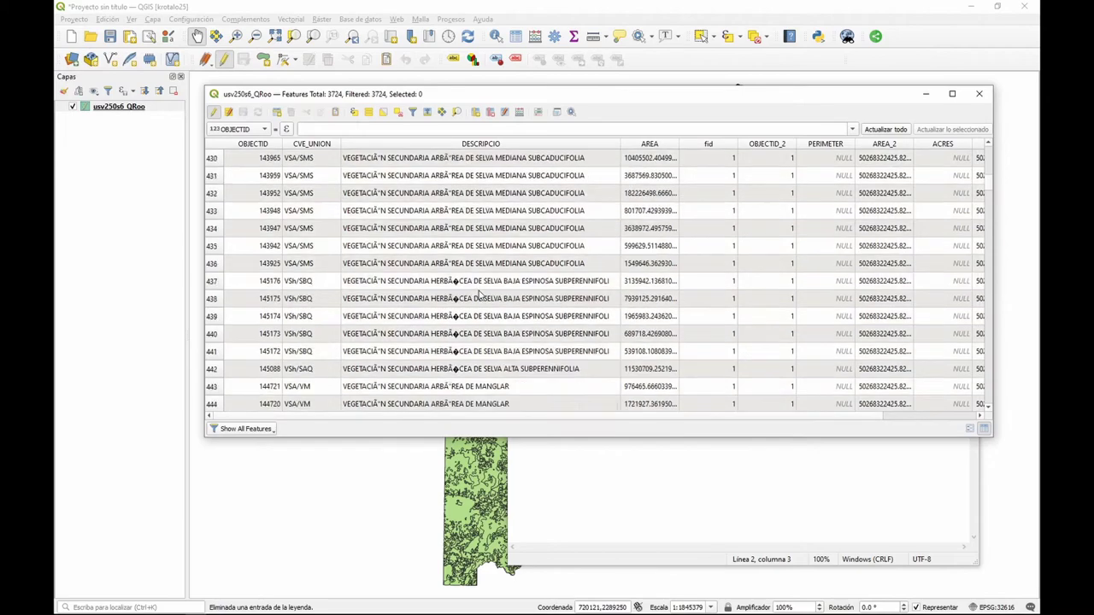
{"action": "scroll", "coordinate": [479, 295], "scroll_direction": "down", "scroll_amount": 20}
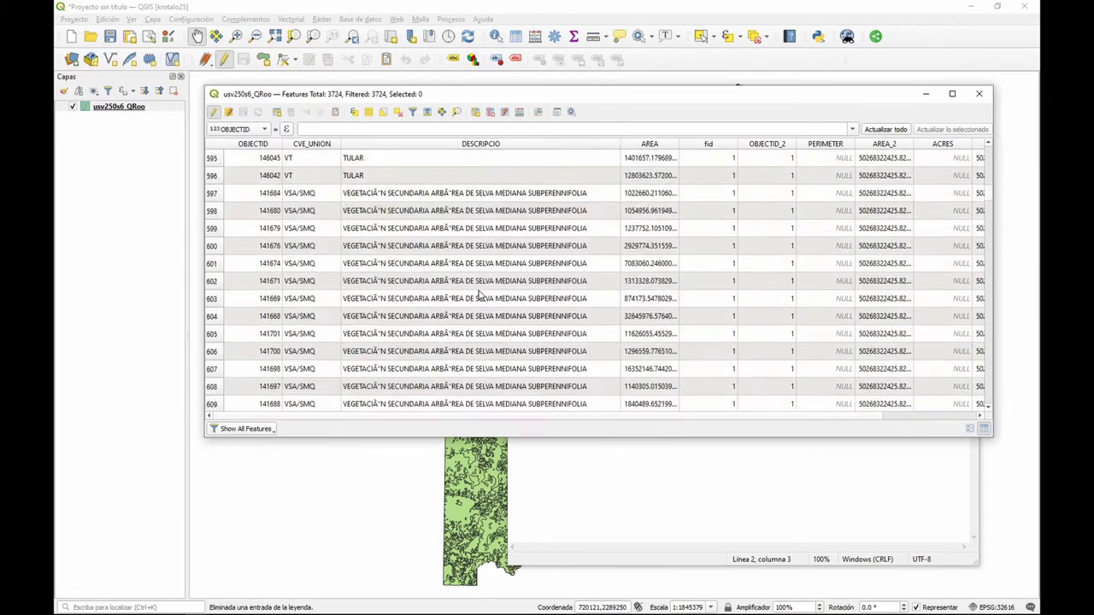
{"action": "scroll", "coordinate": [478, 295], "scroll_direction": "down", "scroll_amount": 20}
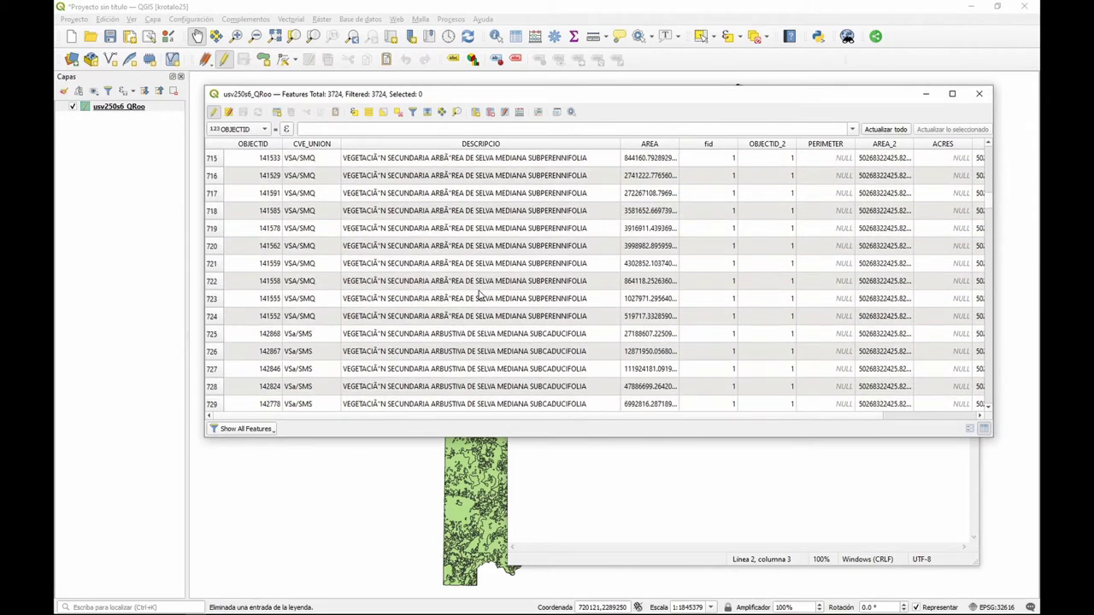
{"action": "scroll", "coordinate": [478, 295], "scroll_direction": "down", "scroll_amount": 20}
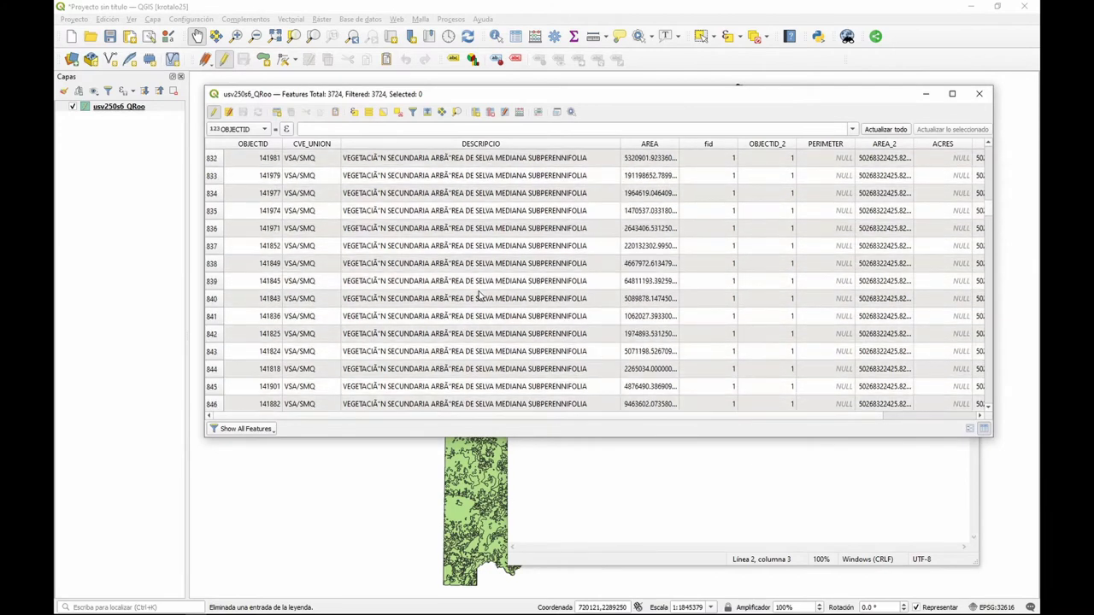
{"action": "scroll", "coordinate": [478, 295], "scroll_direction": "down", "scroll_amount": 13}
{"action": "scroll", "coordinate": [479, 296], "scroll_direction": "down", "scroll_amount": 20}
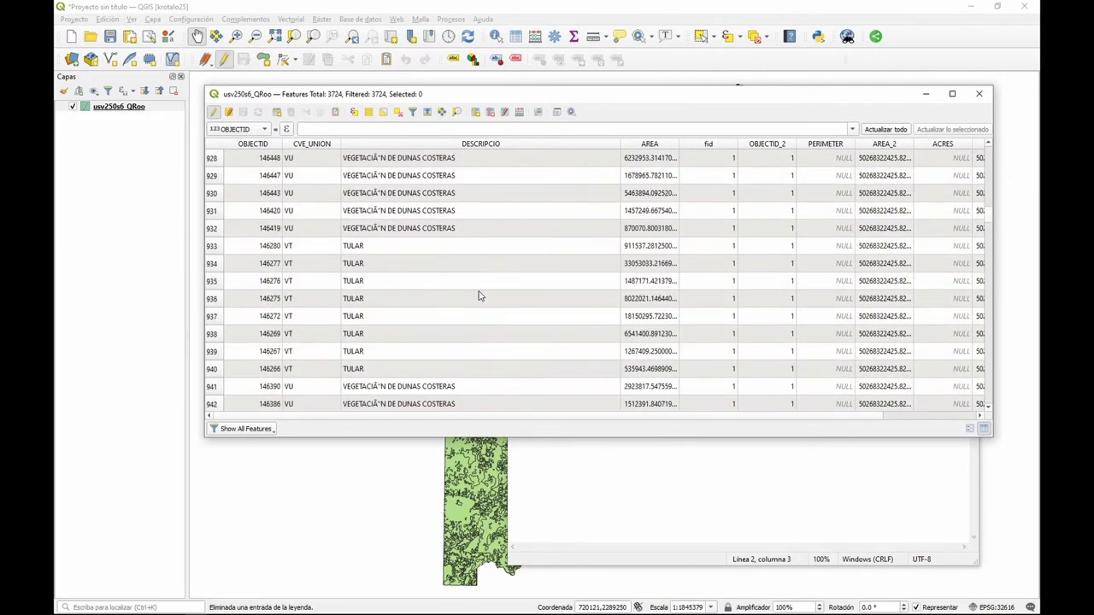
{"action": "double_click", "coordinate": [364, 176]}
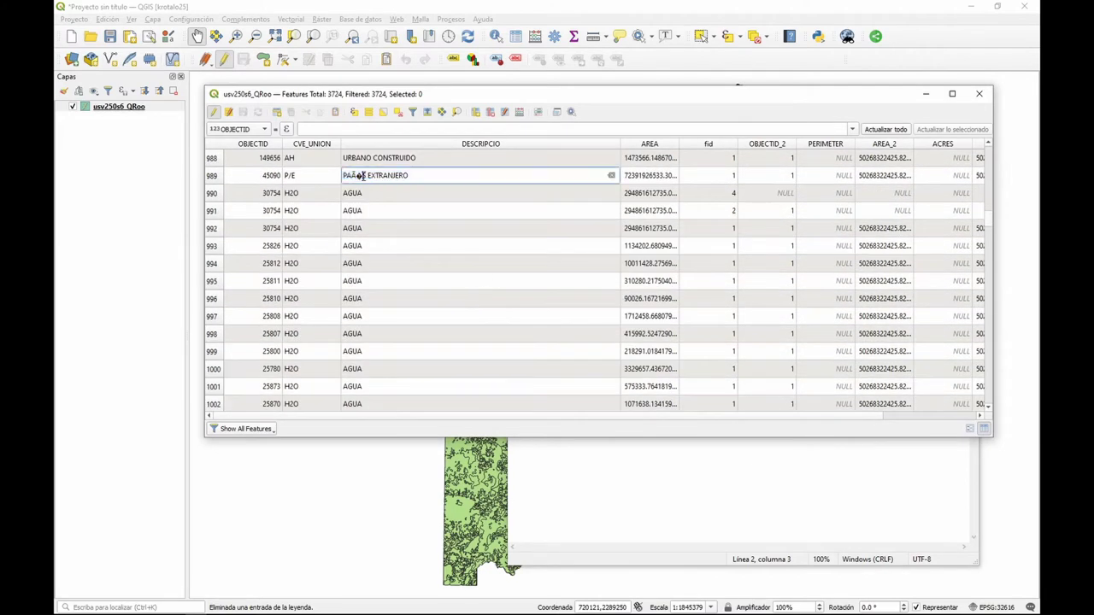
{"action": "mouse_move", "coordinate": [363, 176]}
{"action": "left_mouse_down"}
{"action": "mouse_move", "coordinate": [344, 176]}
{"action": "mouse_move", "coordinate": [360, 182]}
{"action": "left_mouse_up"}
{"action": "key", "text": "alt+Tab"}
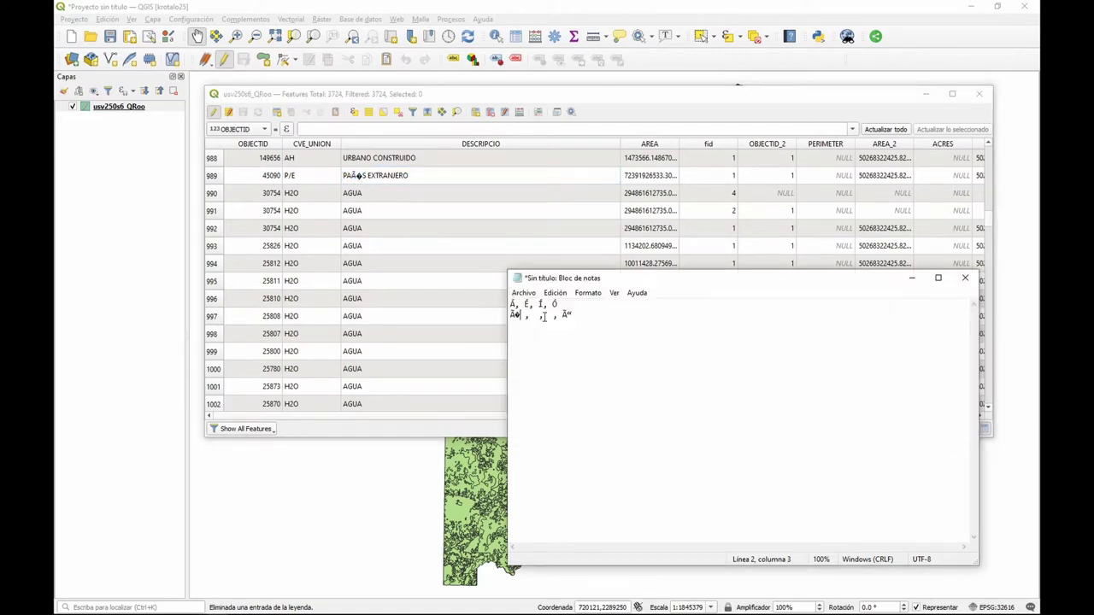
{"action": "left_click", "coordinate": [527, 314]}
Find the misencoded VEGETACIÓN DE PETÉN description in row 2154 and copy its corrupted É sequence to beneath É in Notepad
{"action": "key", "text": "alt+Tab"}
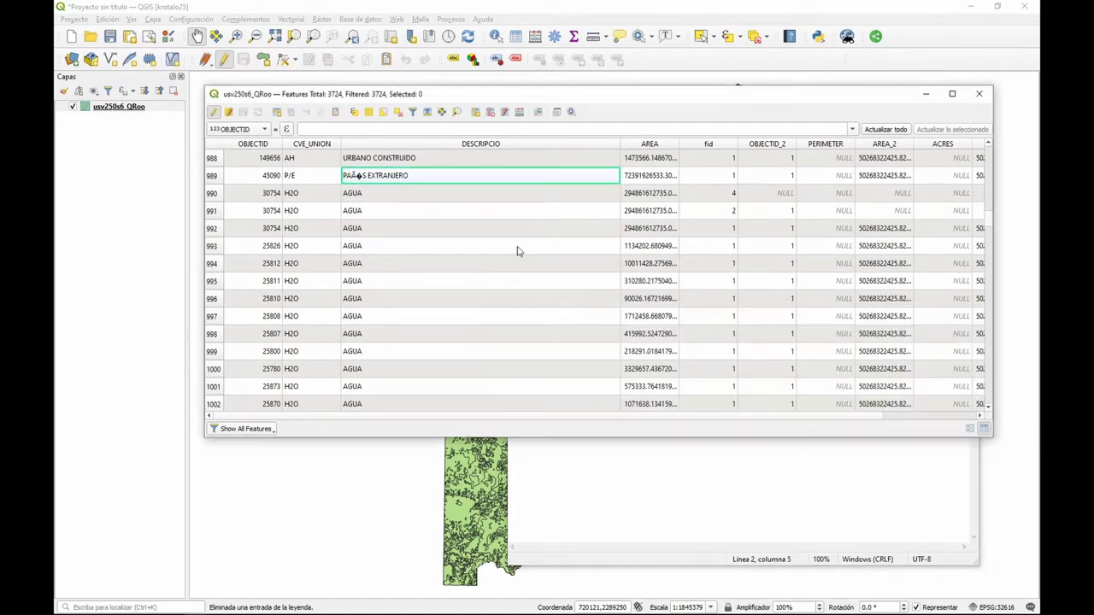
{"action": "scroll", "coordinate": [508, 288], "scroll_direction": "down", "scroll_amount": 20}
{"action": "scroll", "coordinate": [506, 288], "scroll_direction": "down", "scroll_amount": 20}
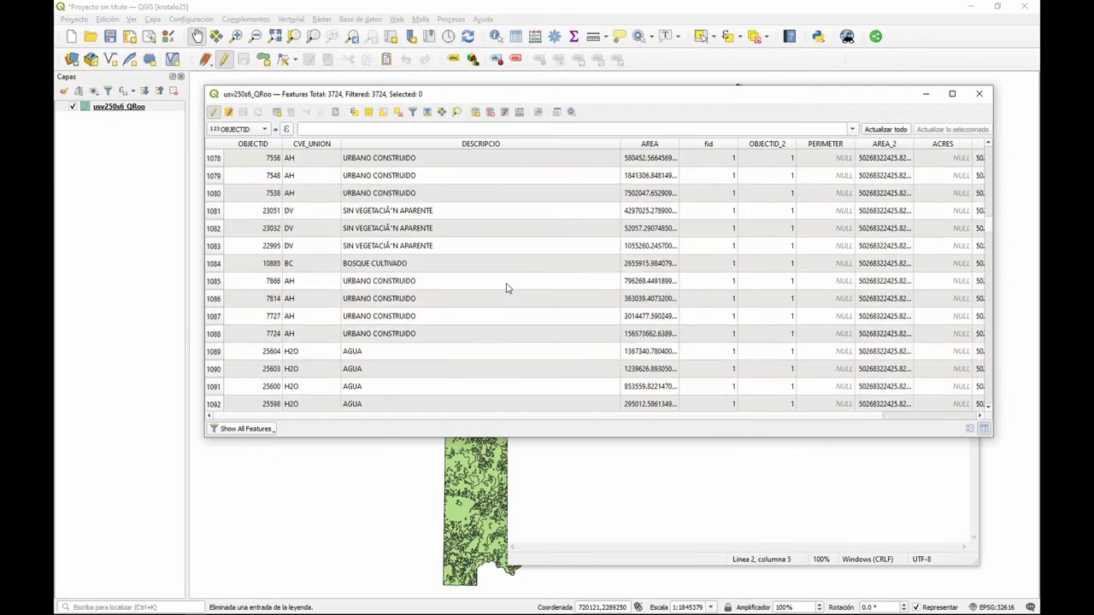
{"action": "scroll", "coordinate": [504, 288], "scroll_direction": "down", "scroll_amount": 20}
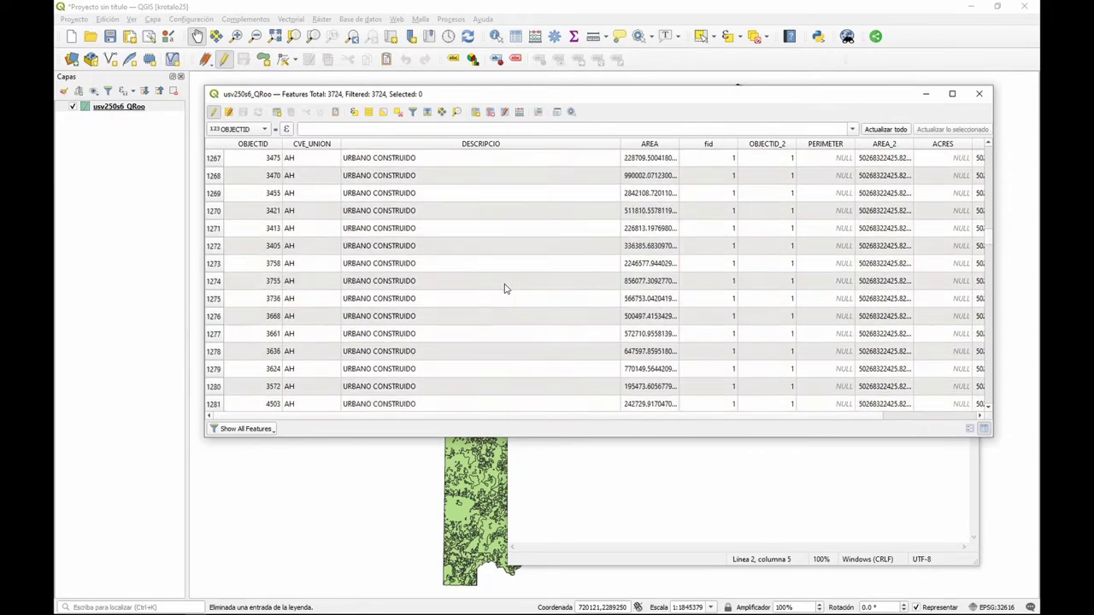
{"action": "left_click", "coordinate": [600, 450]}
{"action": "key", "text": "alt+Tab"}
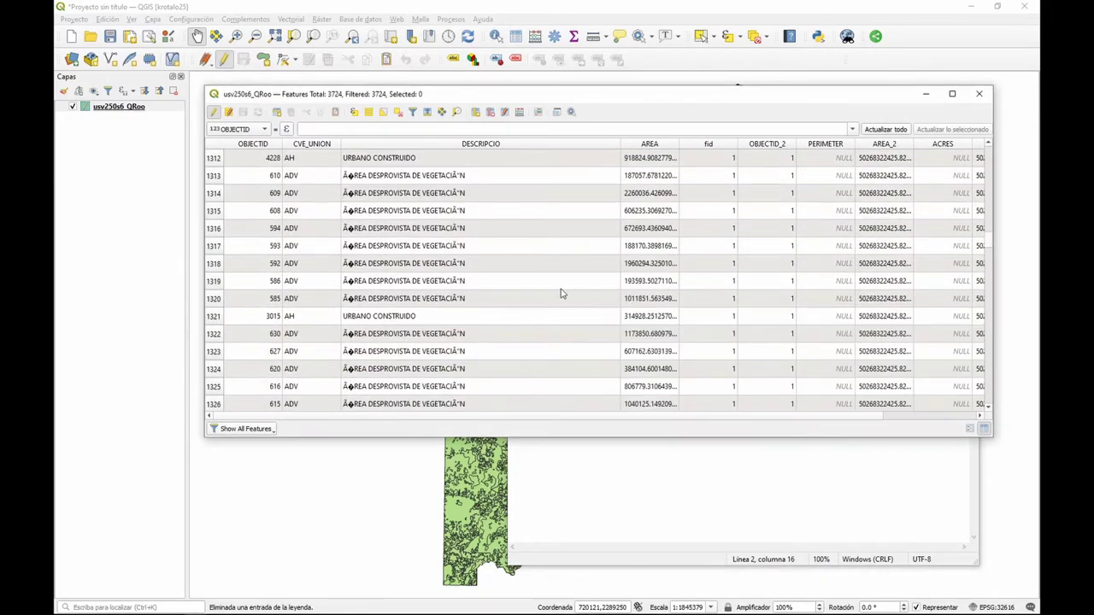
{"action": "scroll", "coordinate": [559, 293], "scroll_direction": "down", "scroll_amount": 20}
{"action": "scroll", "coordinate": [559, 293], "scroll_direction": "down", "scroll_amount": 20}
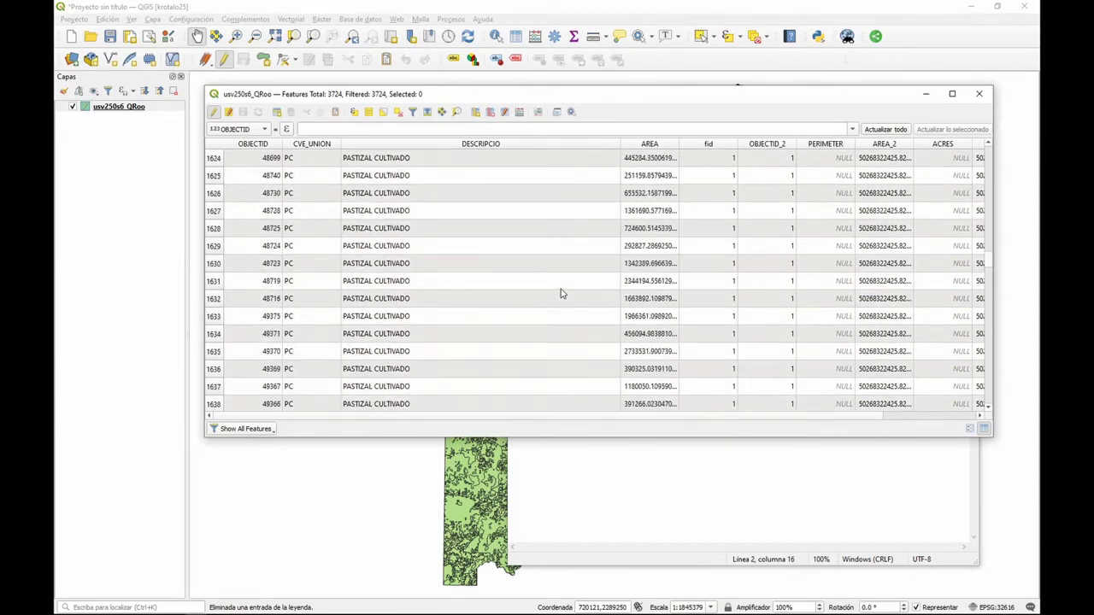
{"action": "scroll", "coordinate": [560, 293], "scroll_direction": "down", "scroll_amount": 20}
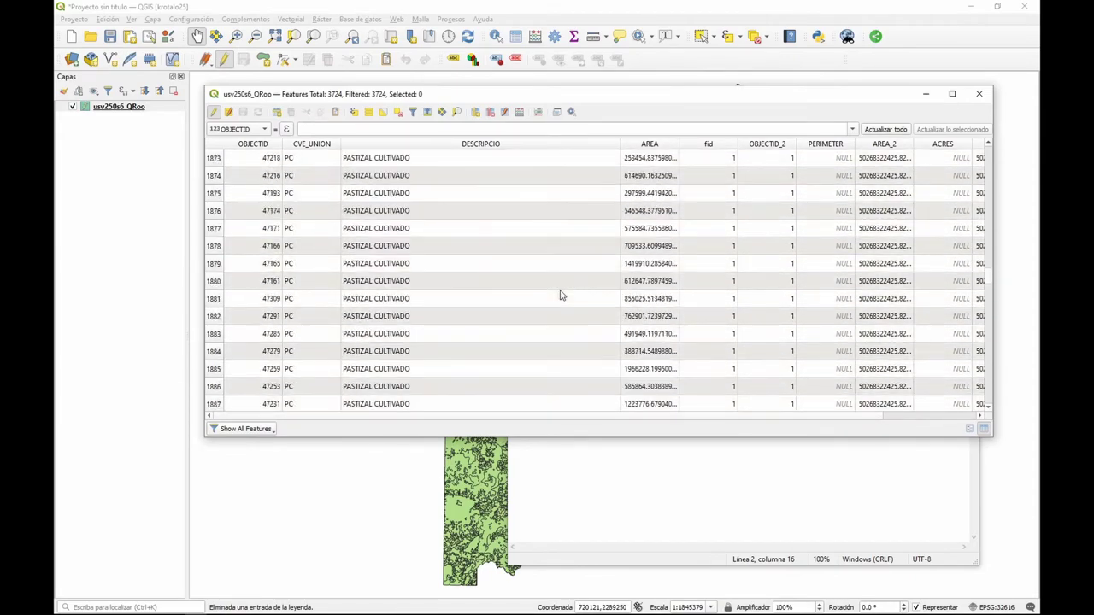
{"action": "scroll", "coordinate": [560, 294], "scroll_direction": "down", "scroll_amount": 20}
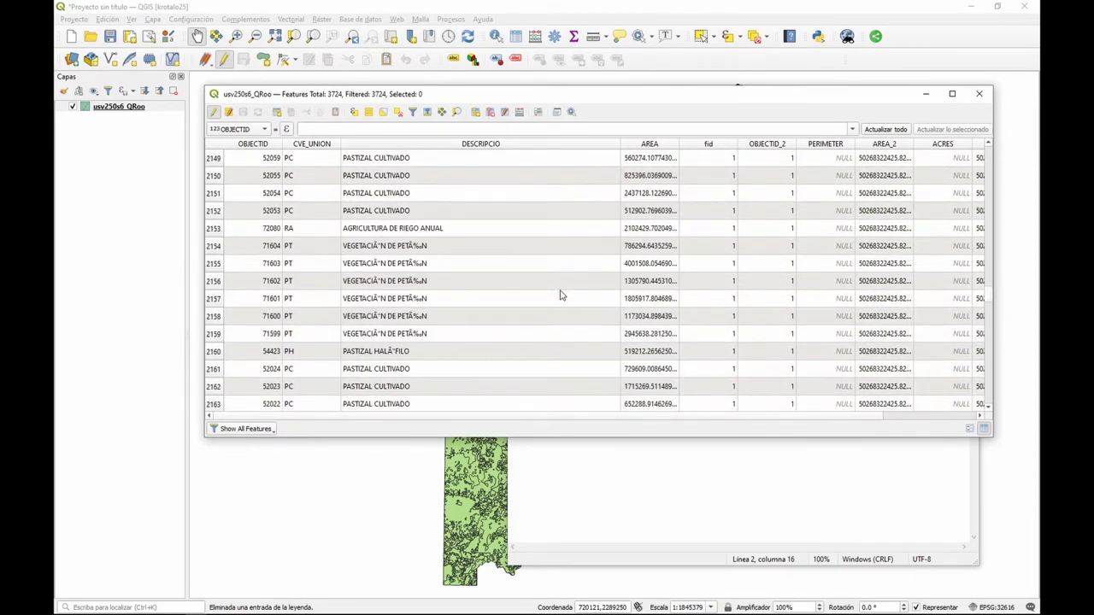
{"action": "double_click", "coordinate": [422, 245]}
{"action": "left_click_drag", "start_coordinate": [425, 245], "coordinate": [407, 245]}
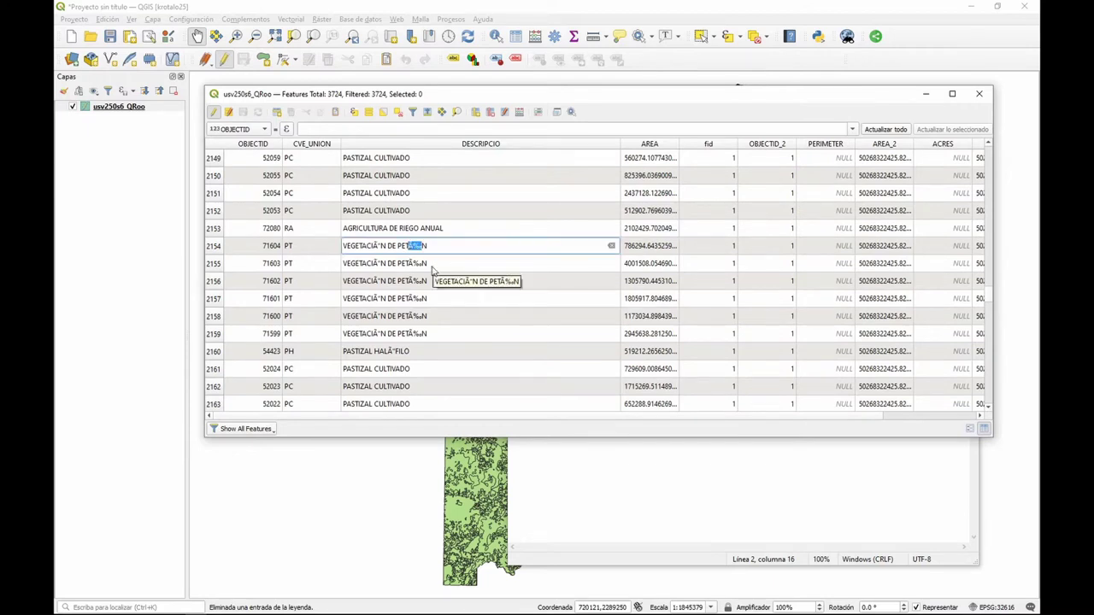
{"action": "right_click", "coordinate": [416, 247]}
{"action": "left_click", "coordinate": [462, 296]}
{"action": "left_click", "coordinate": [571, 469]}
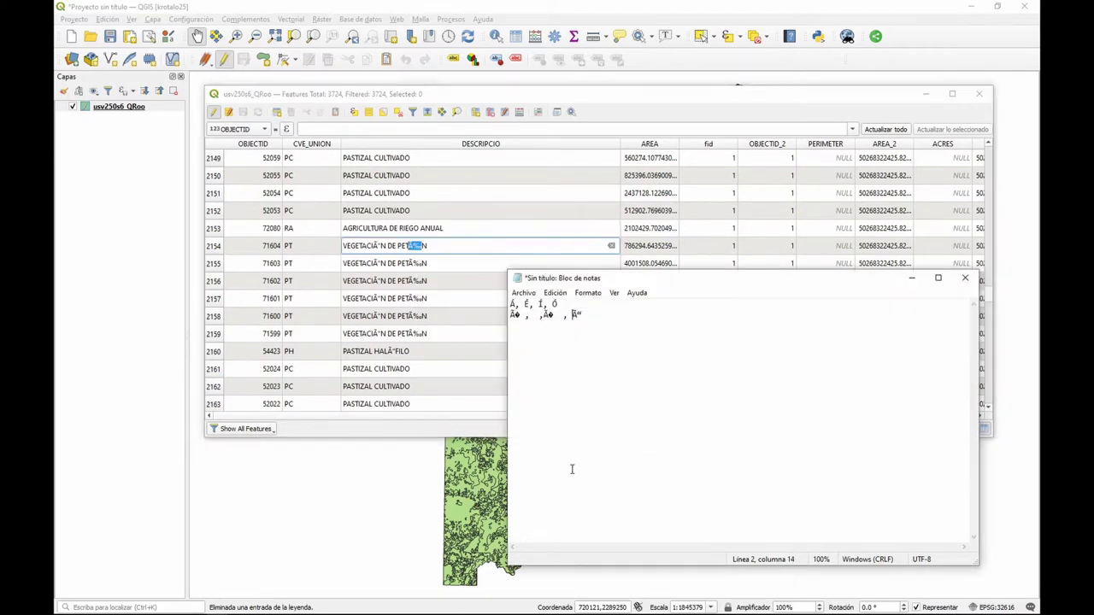
{"action": "left_click", "coordinate": [526, 314]}
{"action": "key", "text": "ctrl+v"}
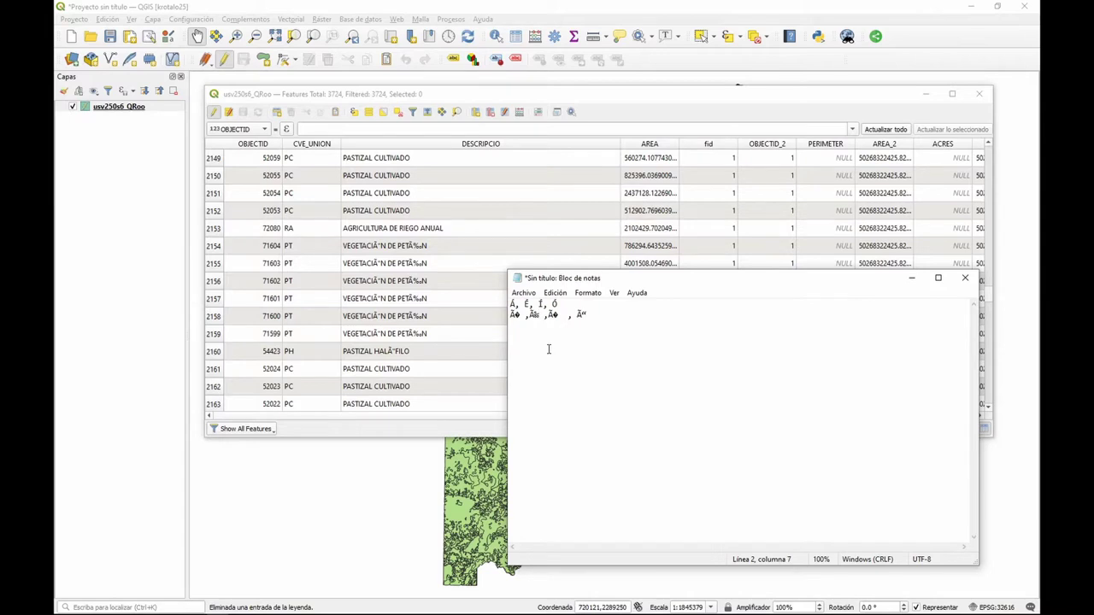
Tidy the spacing of both Notepad lines so each accented capital lines up with its corrupted sequence
{"action": "left_click", "coordinate": [529, 315]}
{"action": "key", "text": "Right"}
{"action": "key", "text": "Right"}
{"action": "key", "text": "Right"}
{"action": "key", "text": "Delete"}
{"action": "key", "text": "Right"}
{"action": "key", "text": "Right"}
{"action": "key", "text": "Right"}
{"action": "key", "text": "Delete"}
{"action": "key", "text": "Up"}
Open the field calculator for usv250s6_QRoo, search for the replace function and insert it into the expression
{"action": "left_click", "coordinate": [622, 110]}
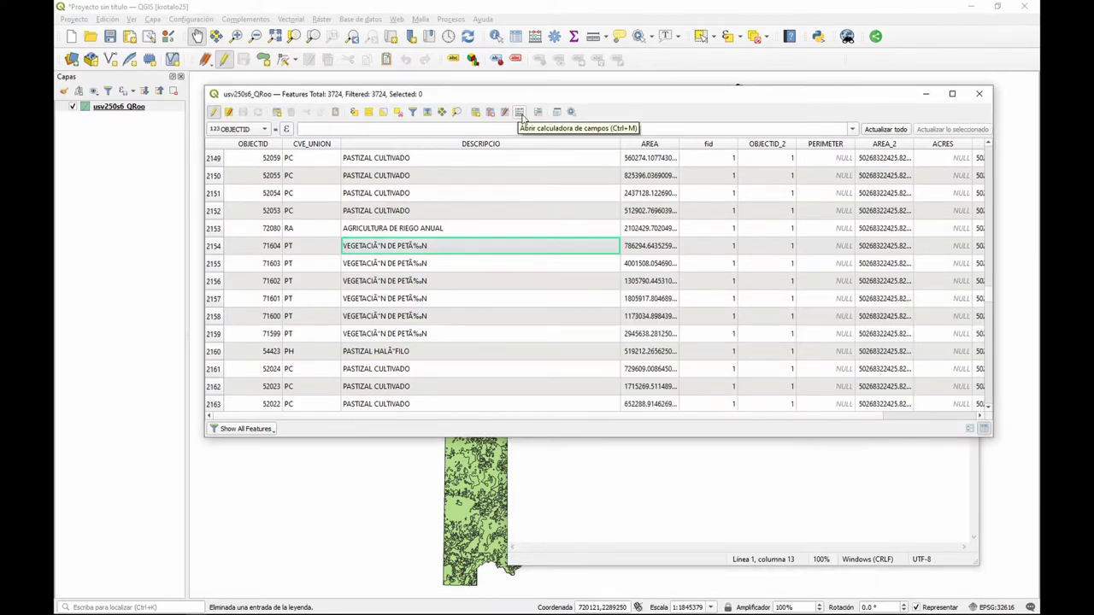
{"action": "key", "text": "alt+Tab"}
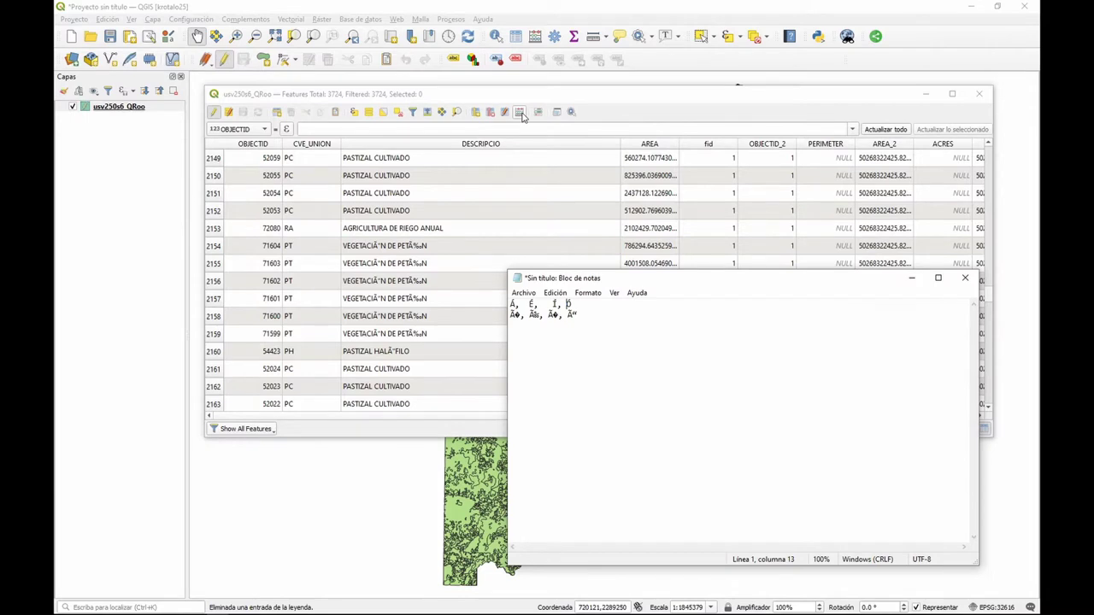
{"action": "key", "text": "alt+Tab"}
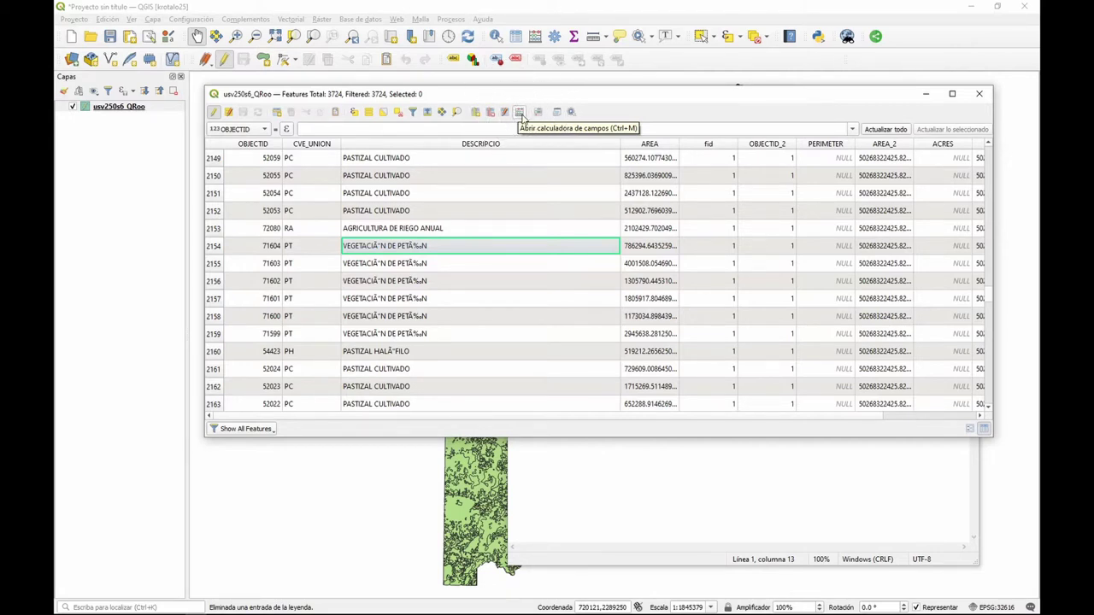
{"action": "left_click", "coordinate": [519, 112]}
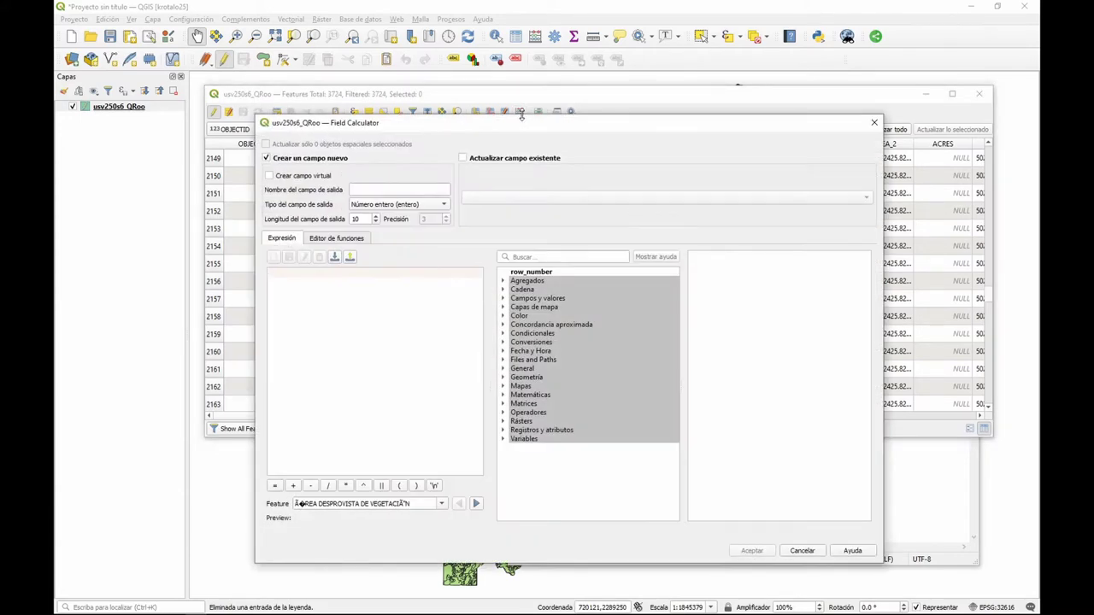
{"action": "left_click", "coordinate": [443, 276]}
{"action": "left_click", "coordinate": [520, 256]}
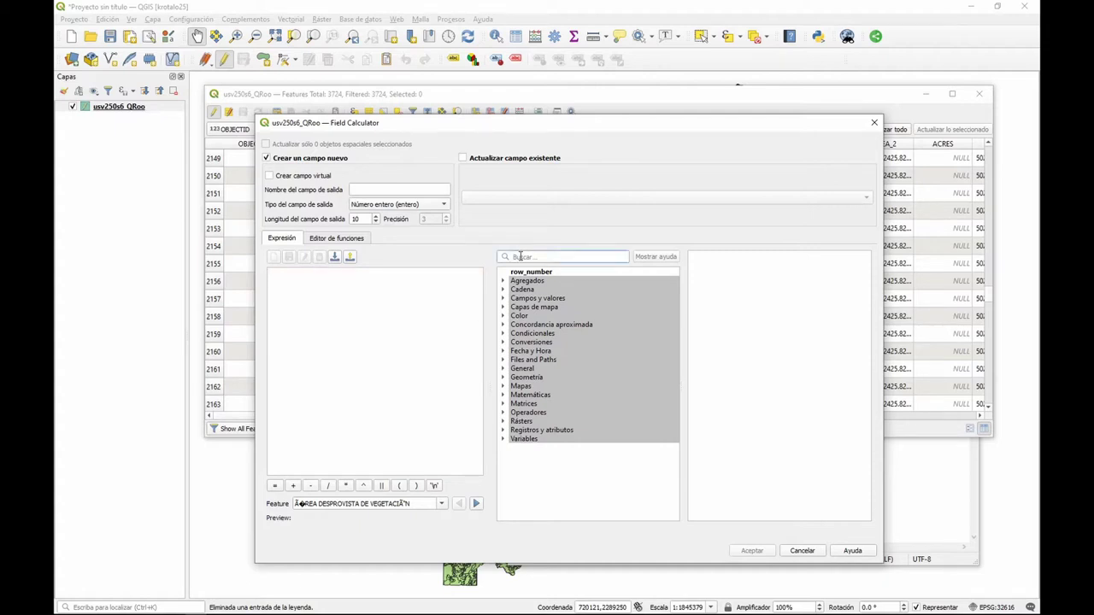
{"action": "left_click", "coordinate": [520, 257]}
{"action": "type", "text": "RE"}
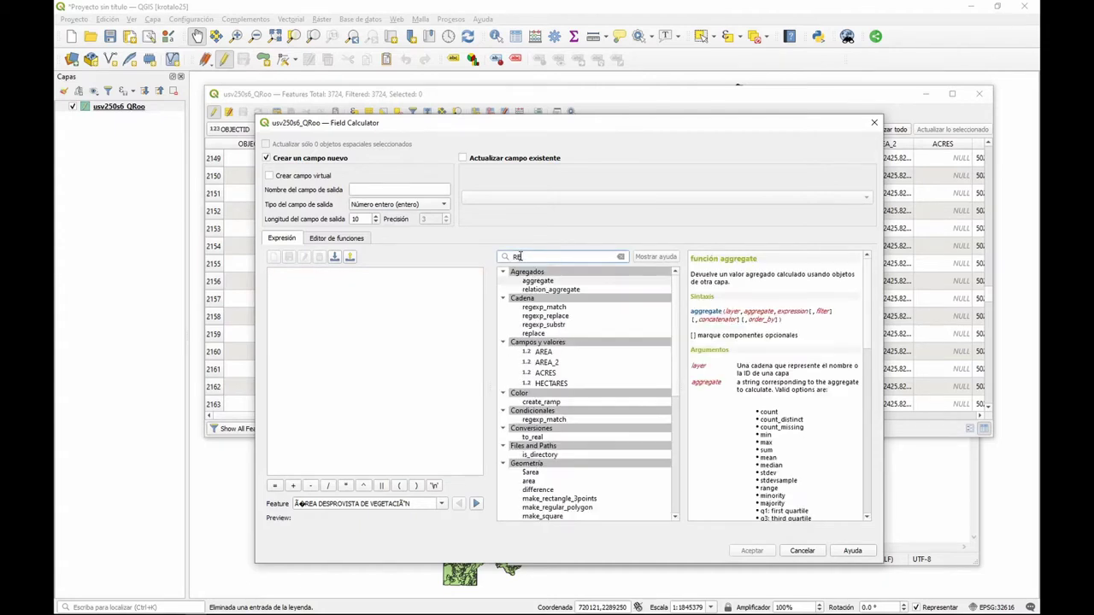
{"action": "key", "text": "BackSpace"}
{"action": "key", "text": "BackSpace"}
{"action": "type", "text": "replace"}
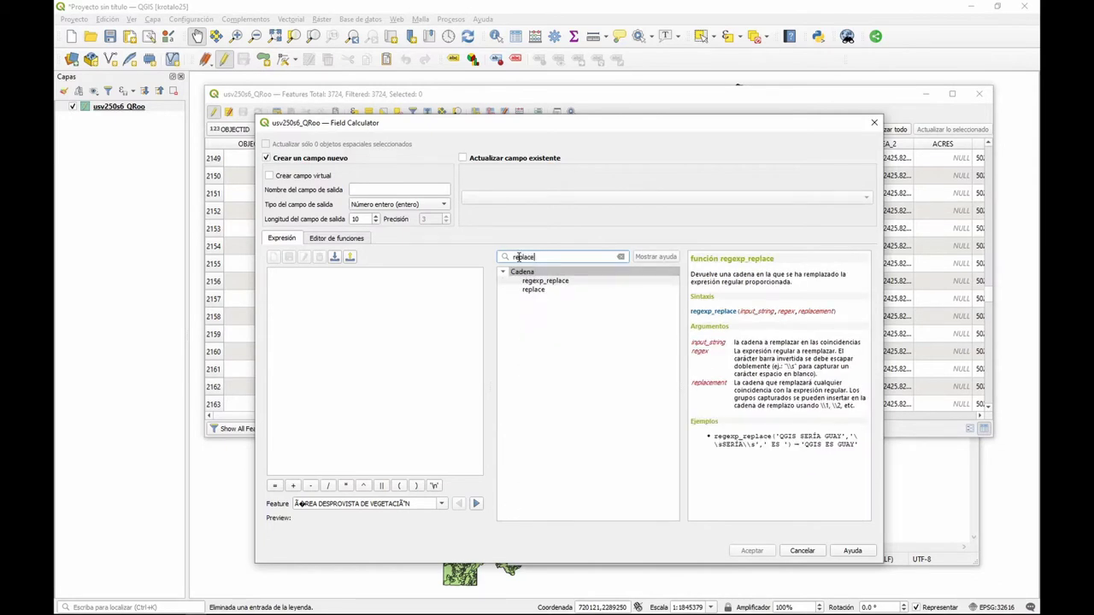
{"action": "left_click", "coordinate": [546, 291]}
{"action": "double_click", "coordinate": [546, 292]}
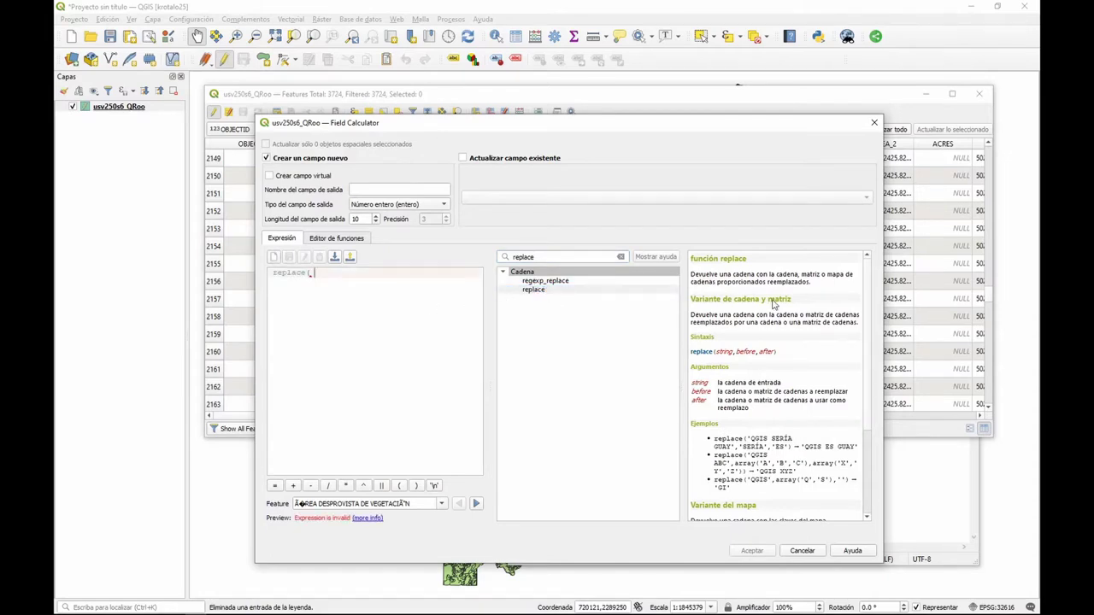
Widen and reposition the field calculator, and insert the DESCRIPCIO field as the first argument of replace
{"action": "left_click_drag", "start_coordinate": [883, 293], "coordinate": [973, 293]}
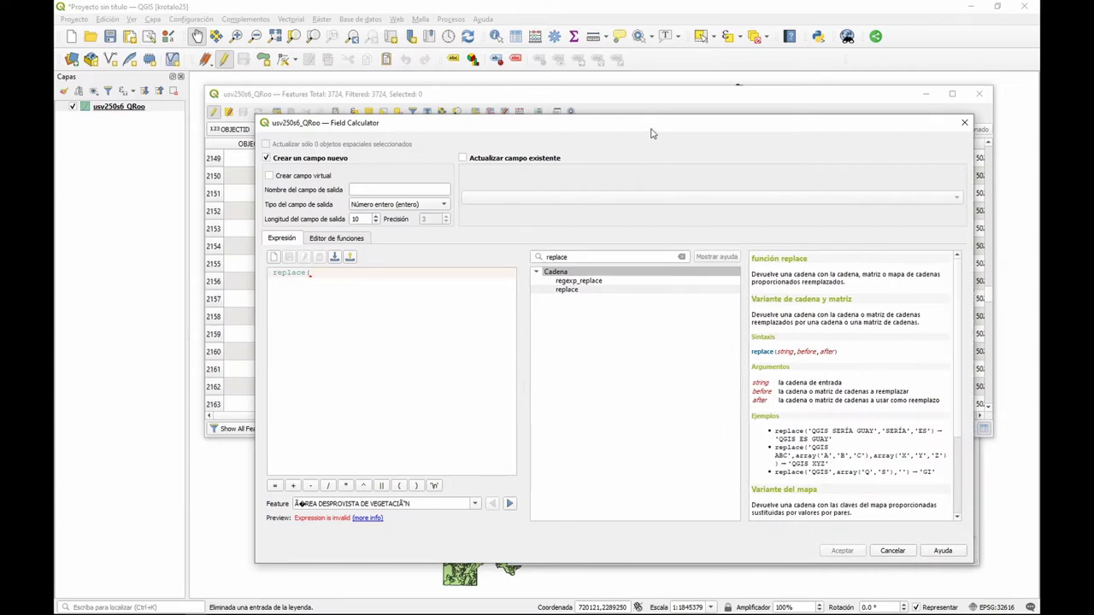
{"action": "left_click_drag", "start_coordinate": [652, 130], "coordinate": [633, 63]}
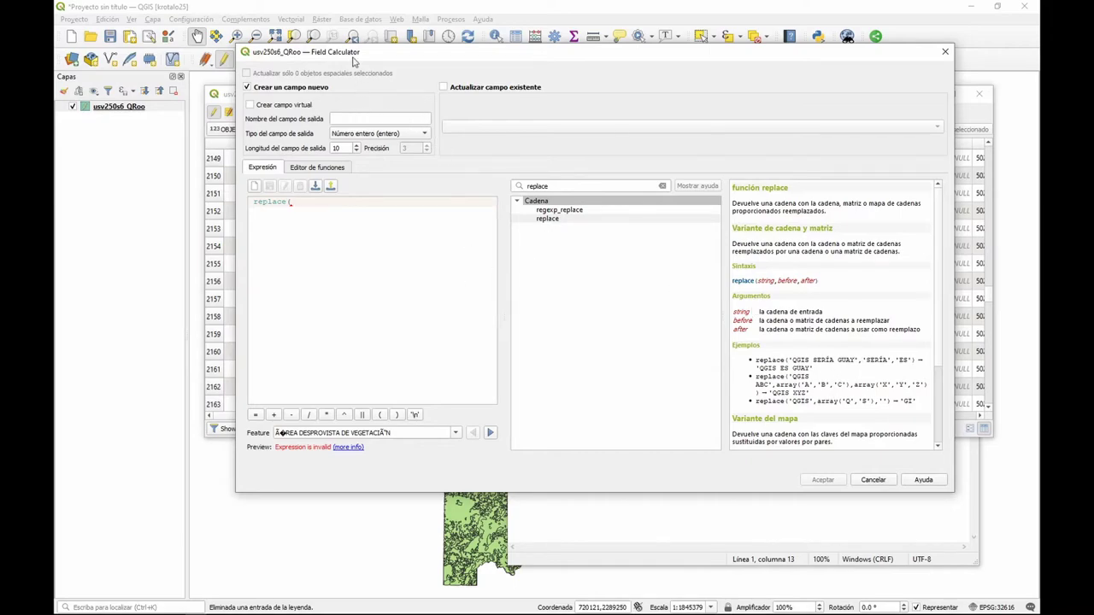
{"action": "left_click_drag", "start_coordinate": [353, 60], "coordinate": [643, 89]}
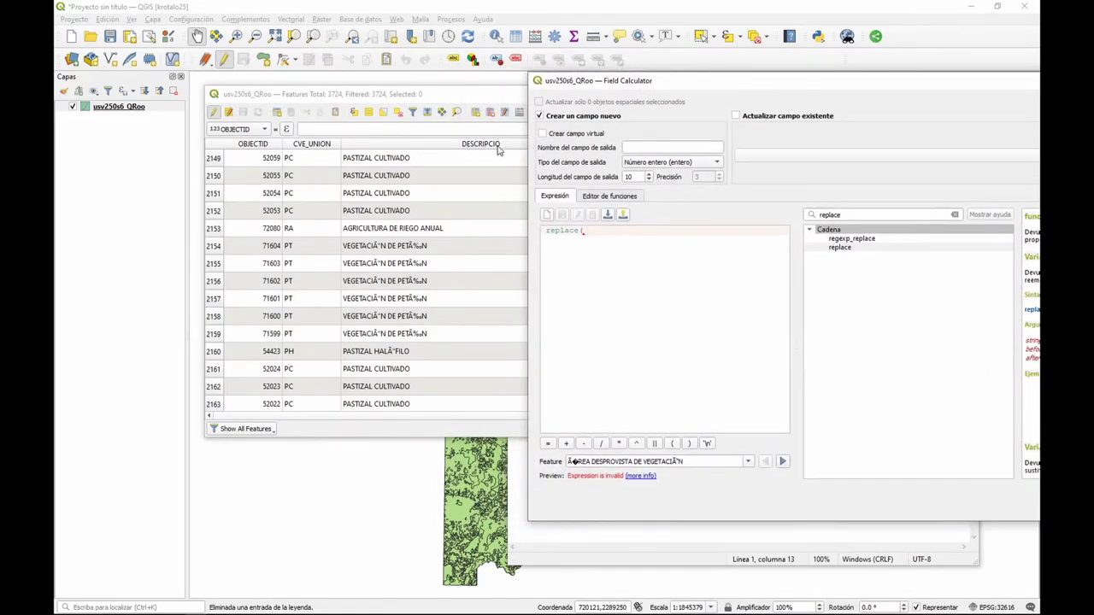
{"action": "left_click_drag", "start_coordinate": [884, 80], "coordinate": [543, 73]}
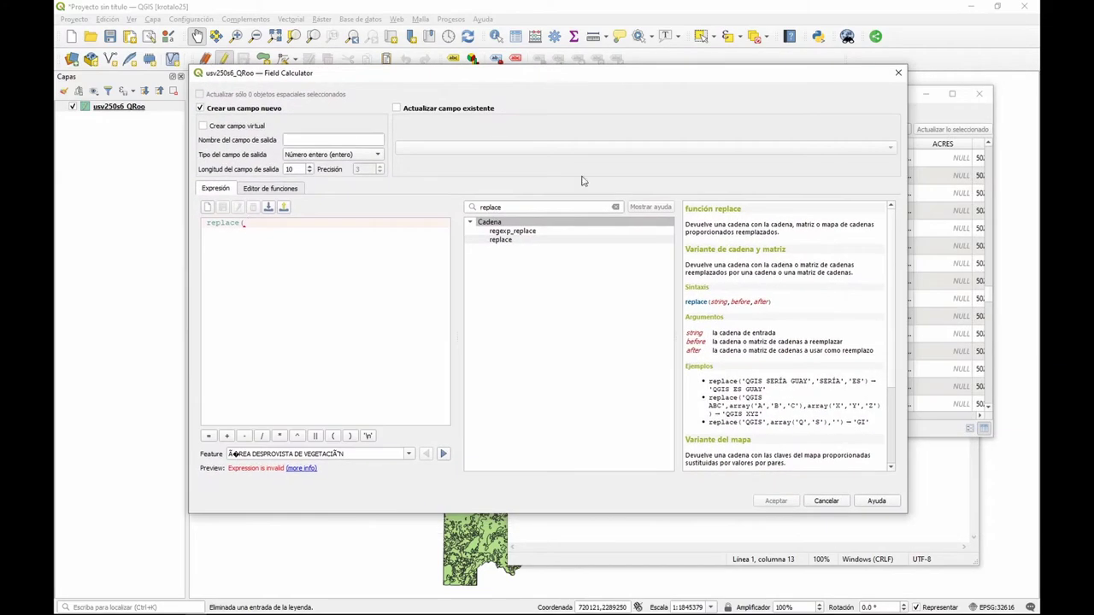
{"action": "left_click", "coordinate": [615, 207]}
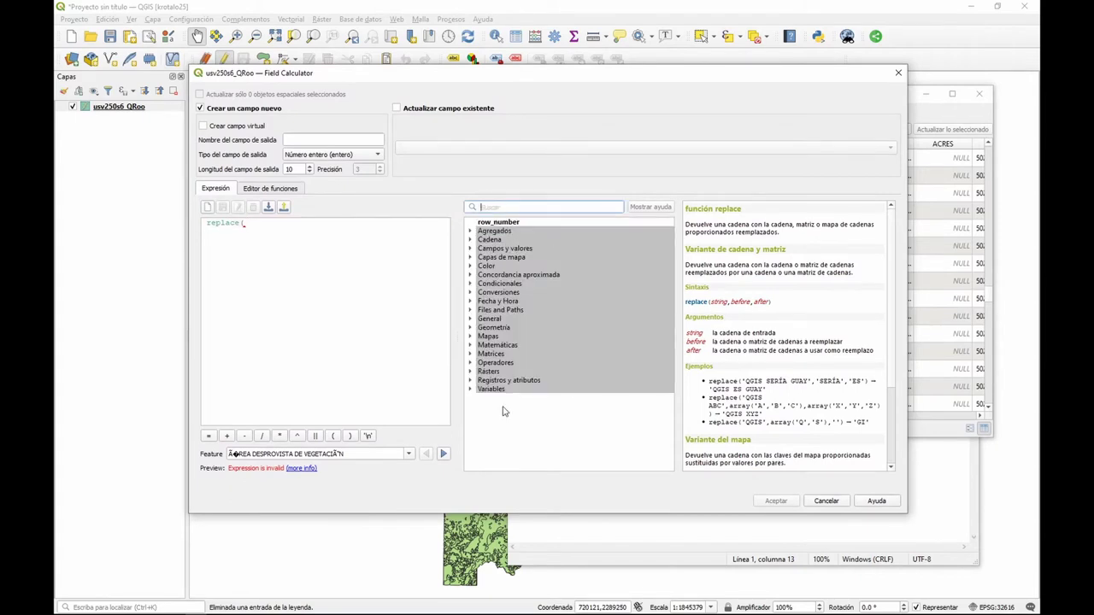
{"action": "left_click", "coordinate": [470, 249]}
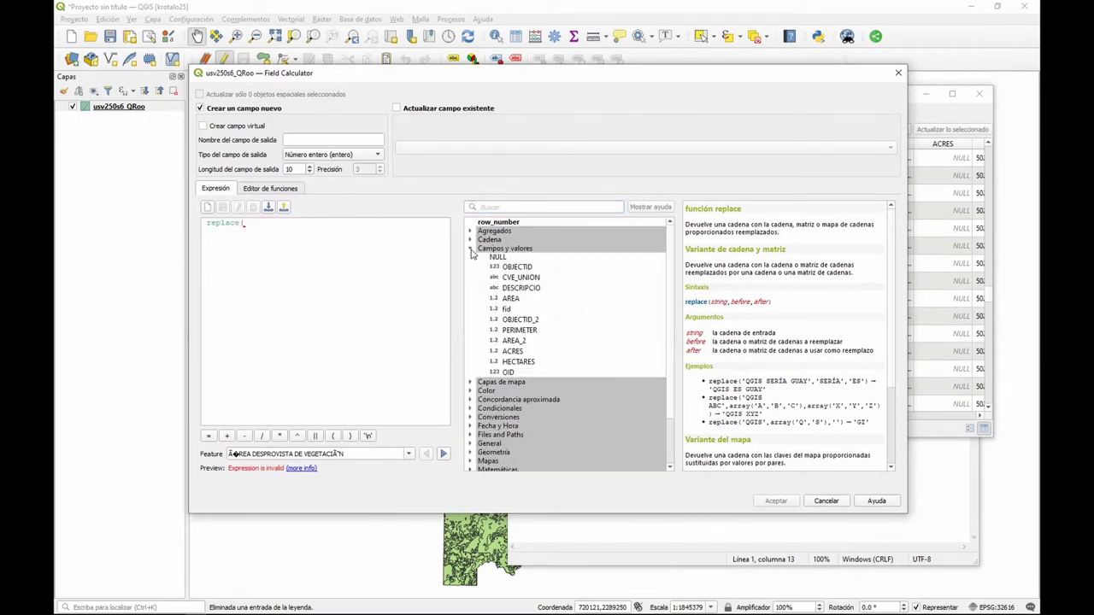
{"action": "left_click", "coordinate": [527, 291]}
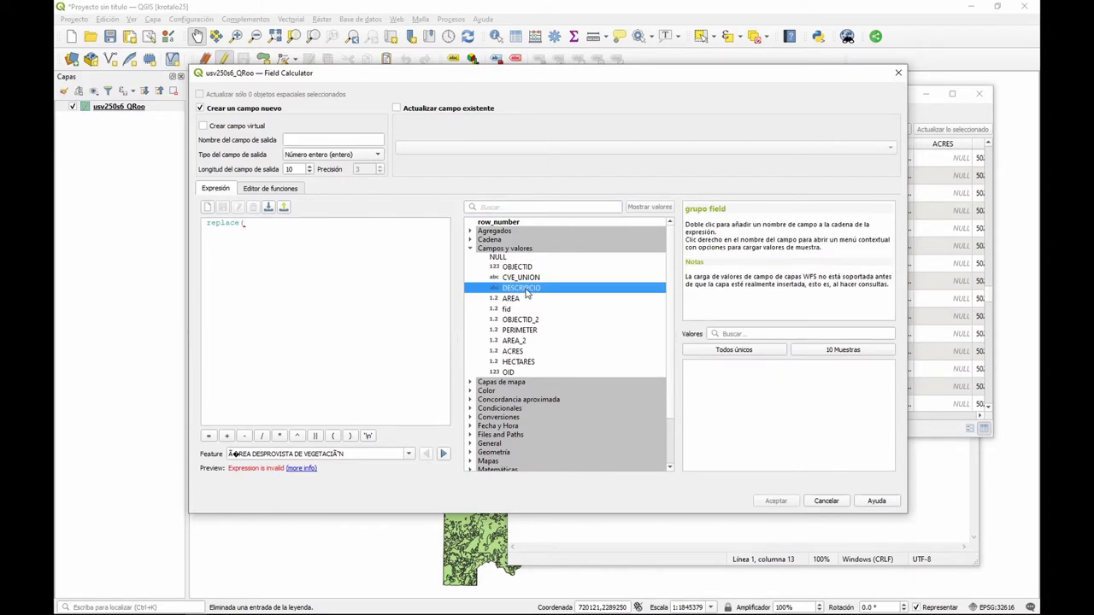
{"action": "left_click", "coordinate": [253, 223]}
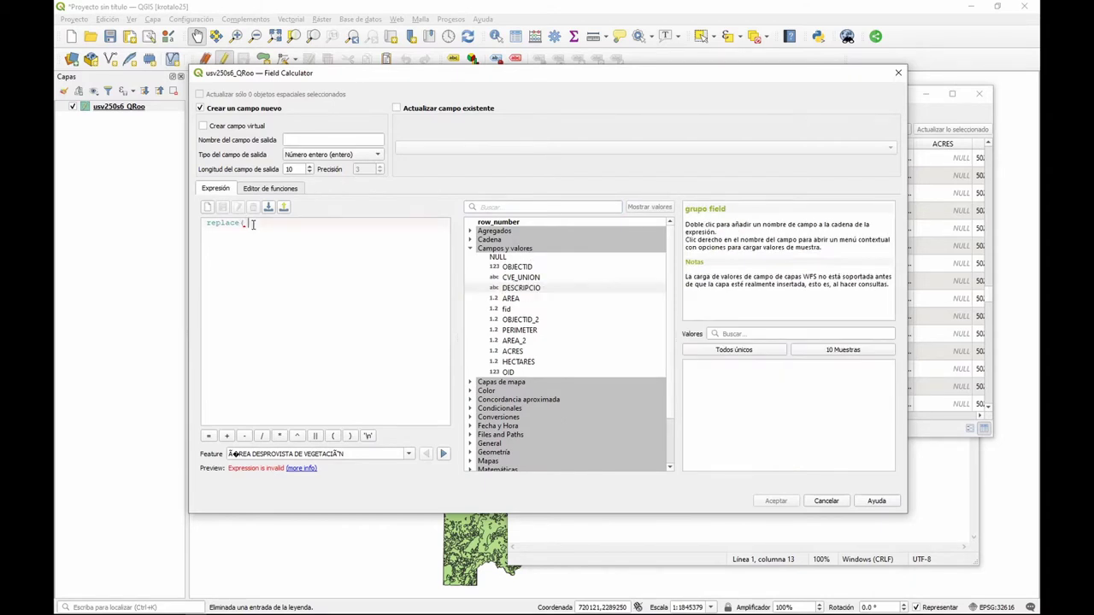
{"action": "double_click", "coordinate": [527, 288]}
{"action": "type", "text": ","}
{"action": "key", "text": "BackSpace"}
{"action": "key", "text": "BackSpace"}
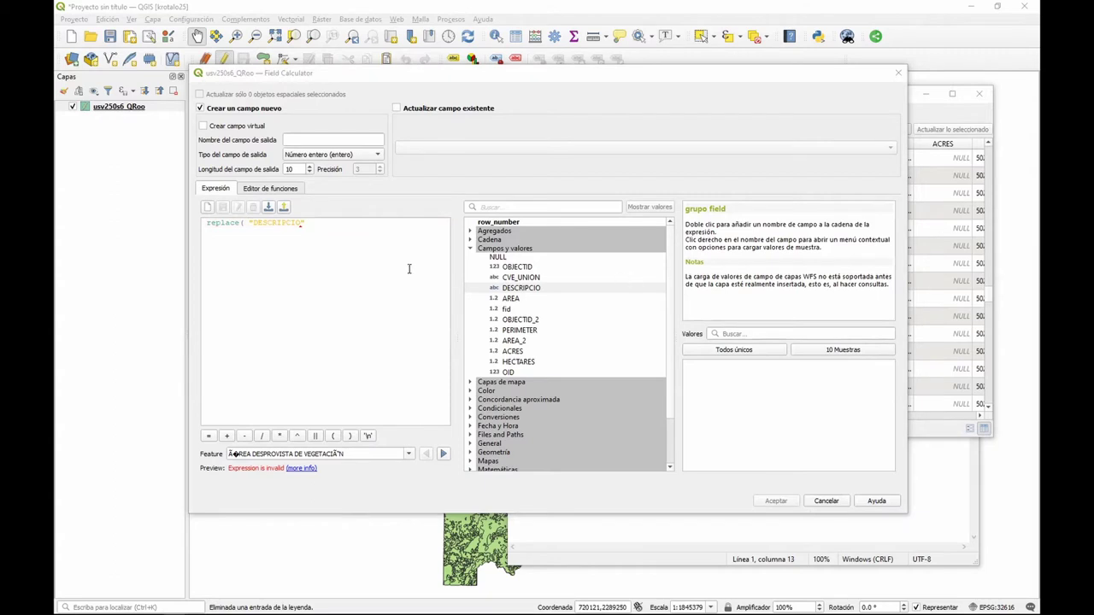
Look up the replace function's help and examine its syntax and array-based examples
{"action": "left_click", "coordinate": [527, 207]}
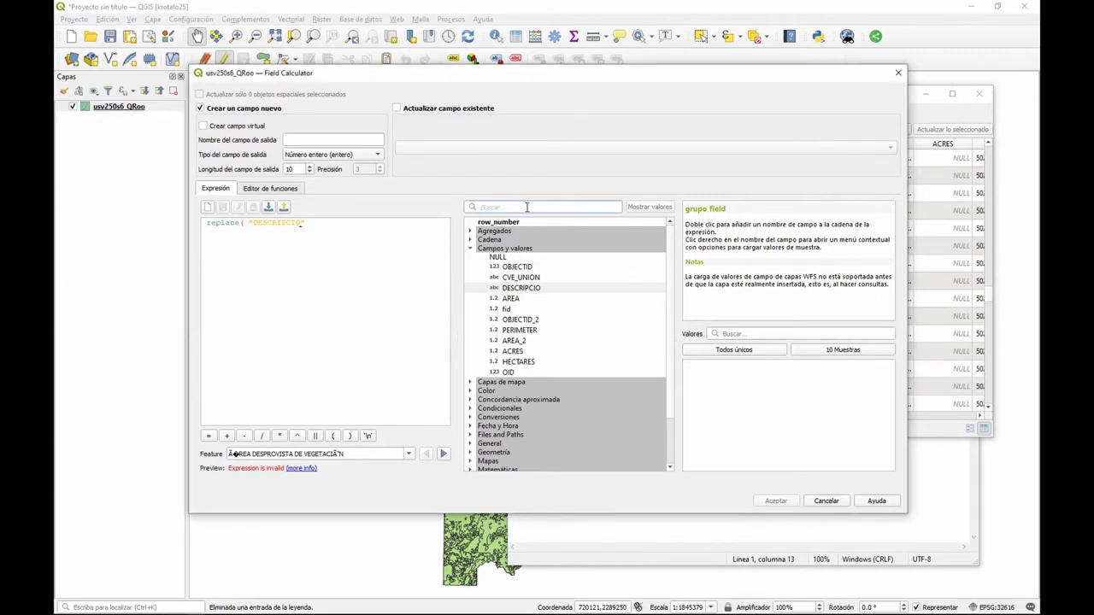
{"action": "type", "text": "replac"}
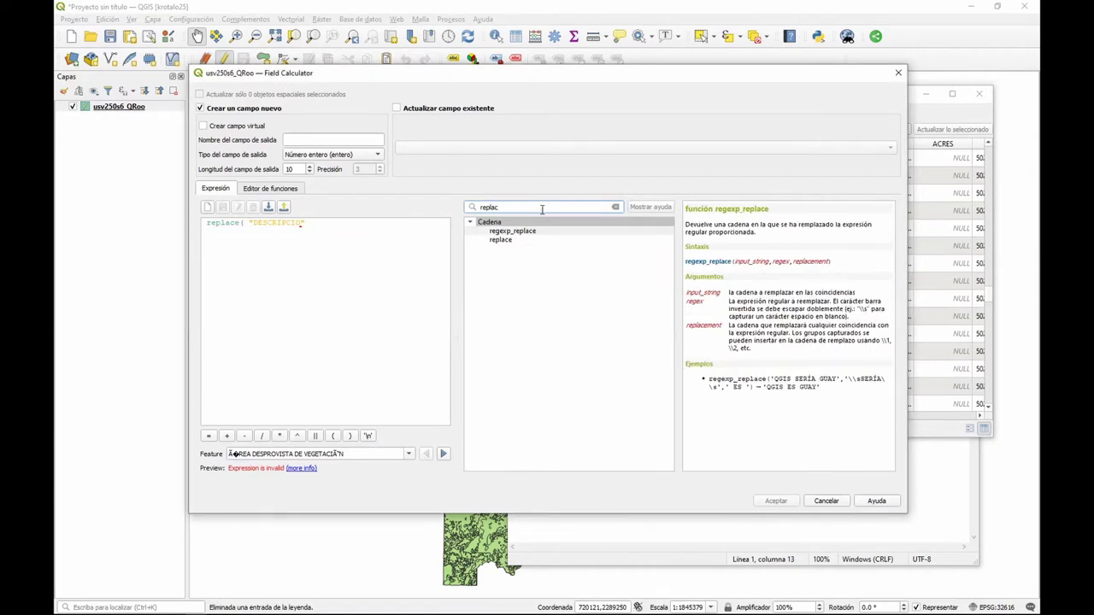
{"action": "type", "text": "e"}
{"action": "left_click", "coordinate": [502, 241]}
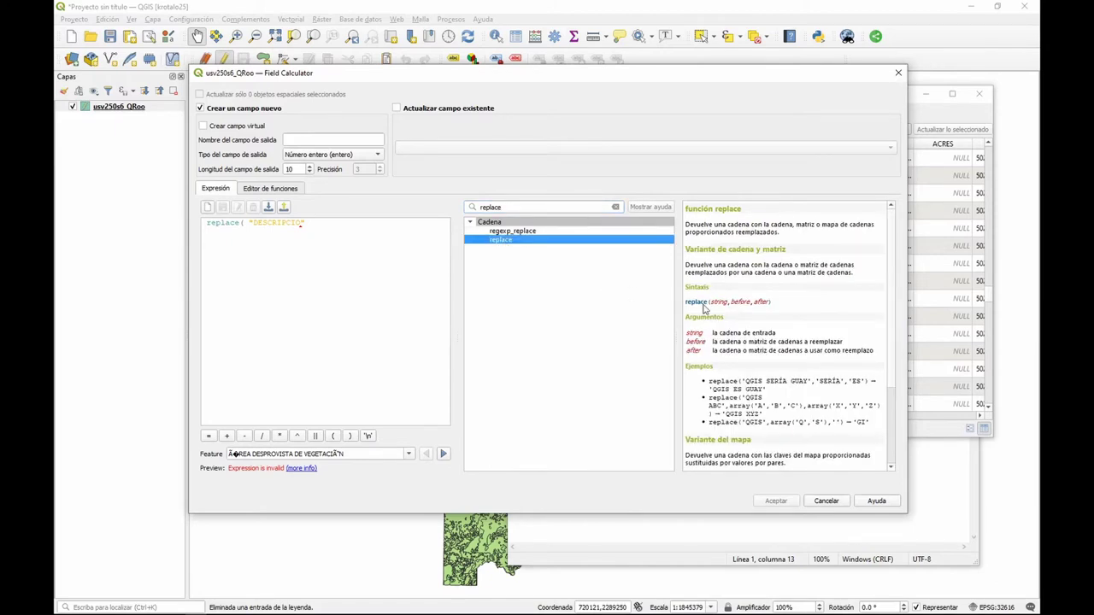
{"action": "scroll", "coordinate": [804, 368], "scroll_direction": "down", "scroll_amount": 3}
{"action": "scroll", "coordinate": [804, 368], "scroll_direction": "down", "scroll_amount": 1}
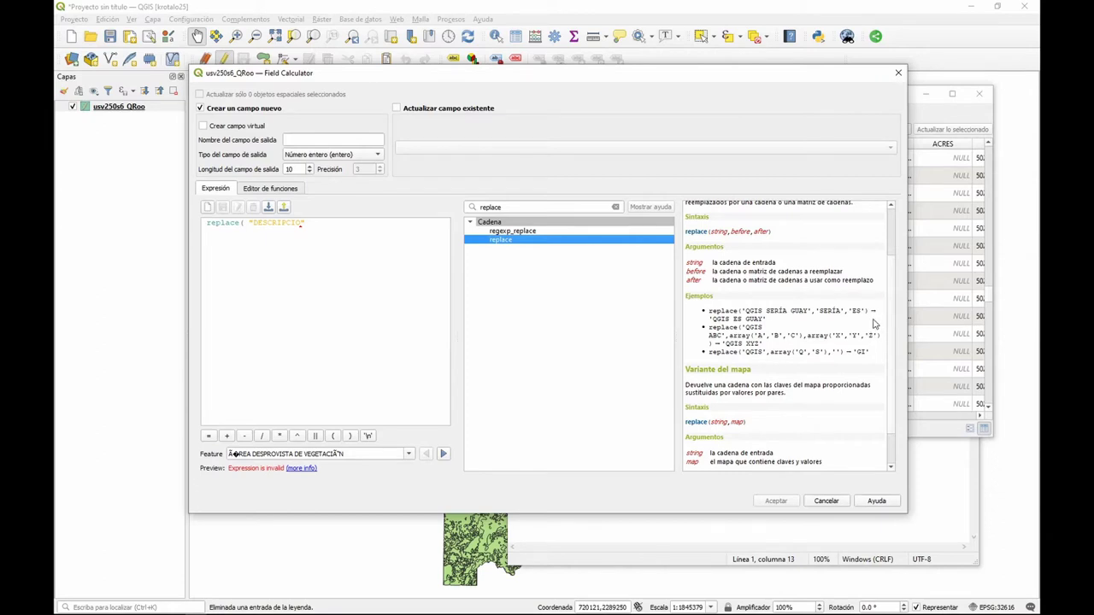
Add a comma after the DESCRIPCIO field and start an array as the second argument of replace
{"action": "left_click", "coordinate": [348, 226]}
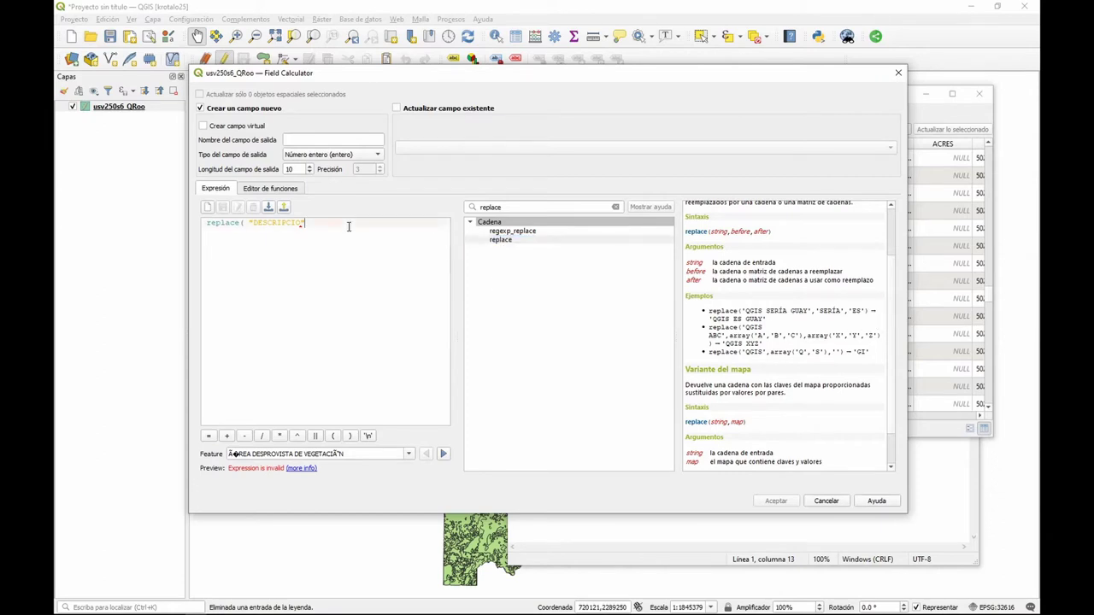
{"action": "type", "text": ", arra"}
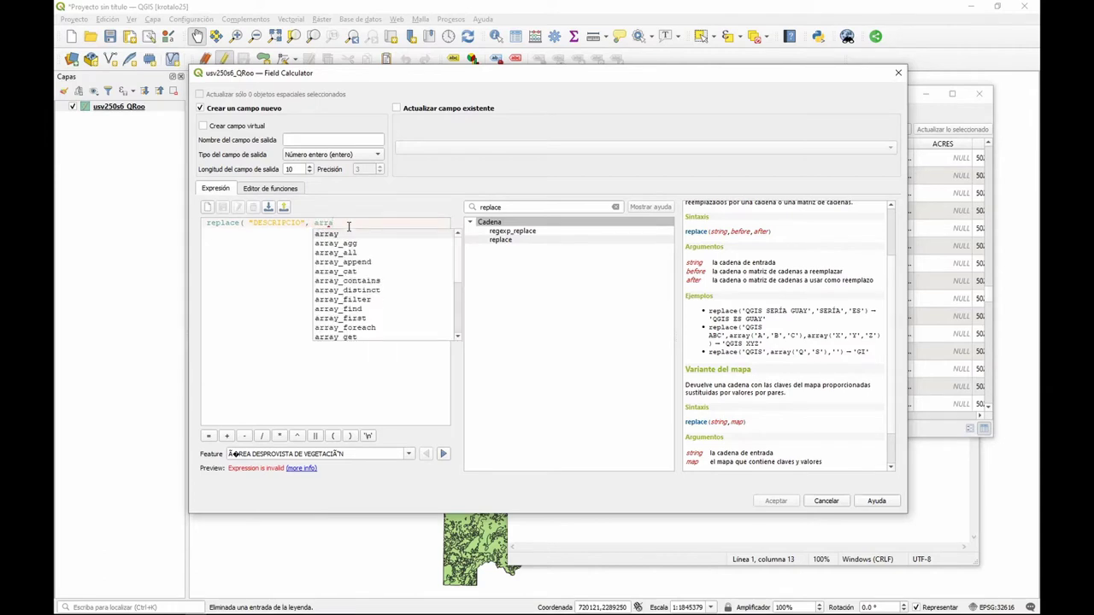
{"action": "type", "text": "y"}
{"action": "type", "text": ","}
{"action": "type", "text": ","}
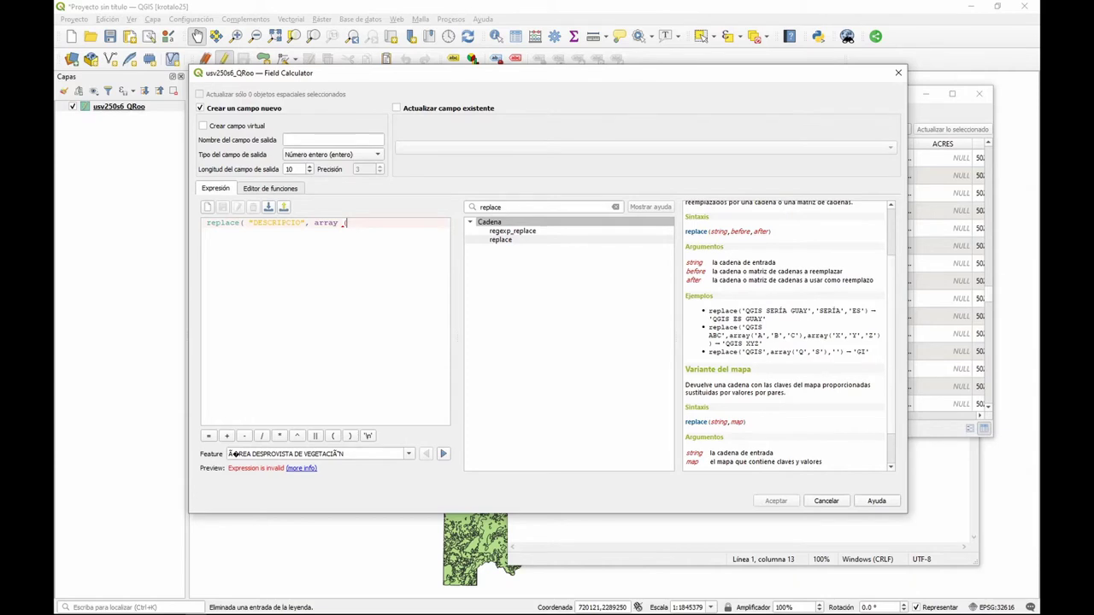
Copy the line of corrupted sequences from Notepad and paste it inside the array in the field calculator expression
{"action": "key", "text": "alt+Tab"}
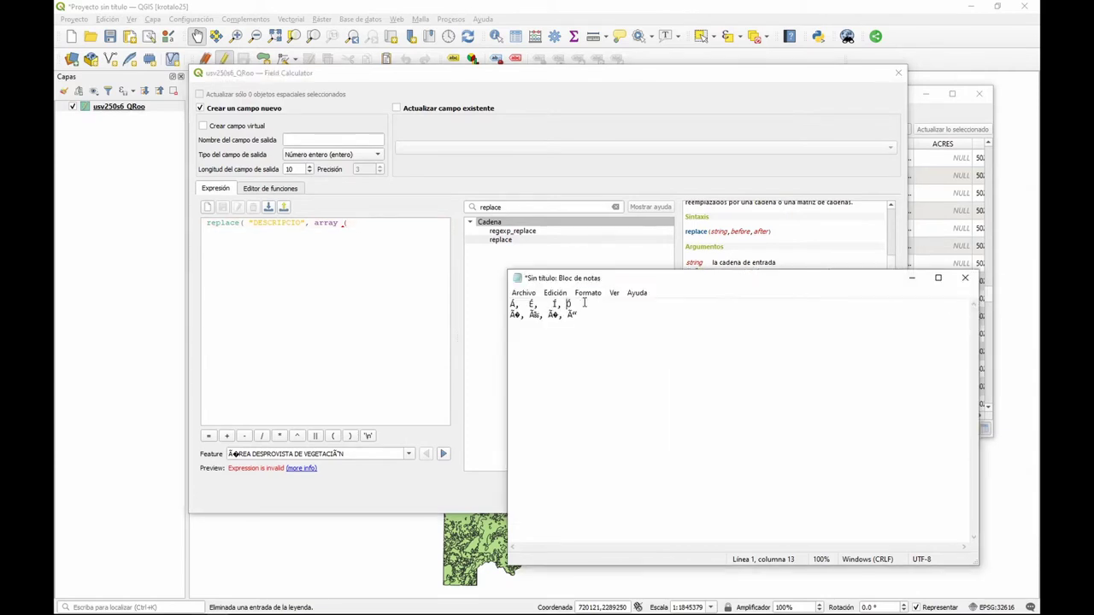
{"action": "left_click_drag", "start_coordinate": [584, 303], "coordinate": [502, 301]}
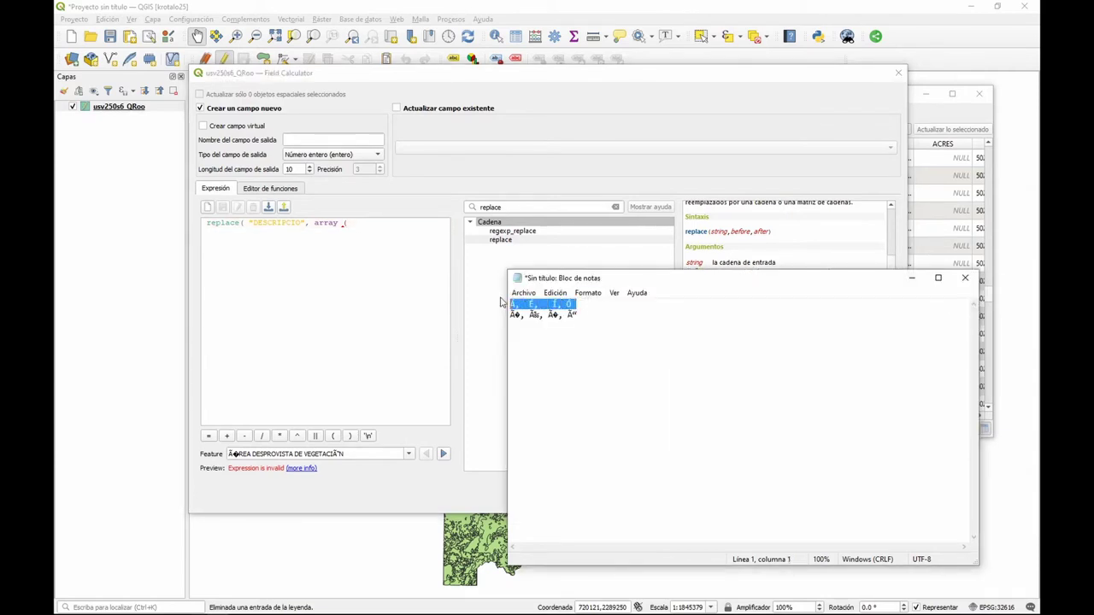
{"action": "left_click_drag", "start_coordinate": [598, 319], "coordinate": [510, 315]}
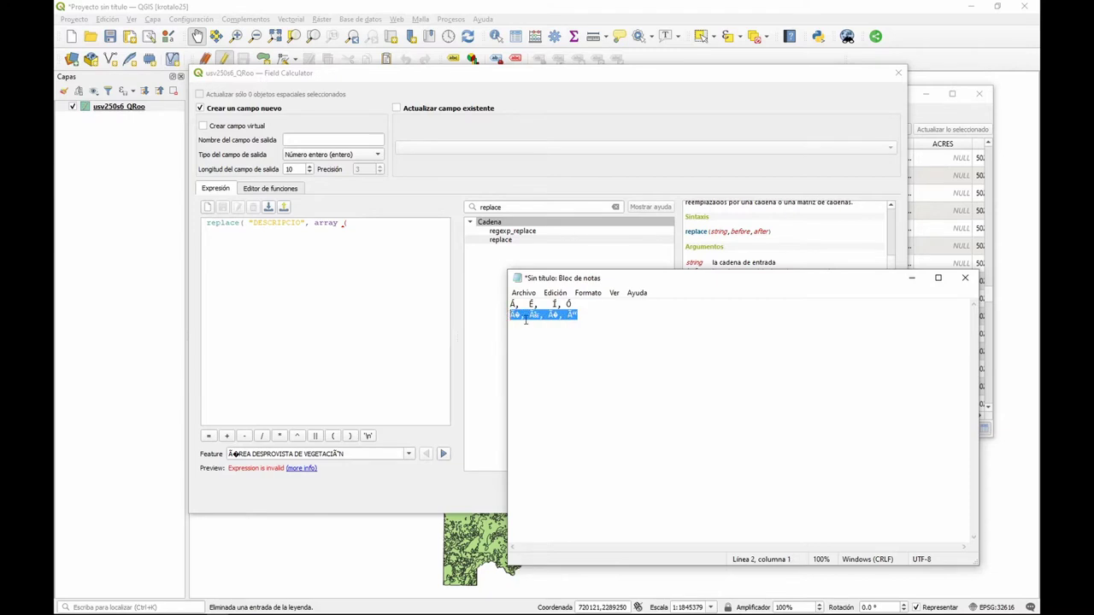
{"action": "right_click", "coordinate": [526, 318]}
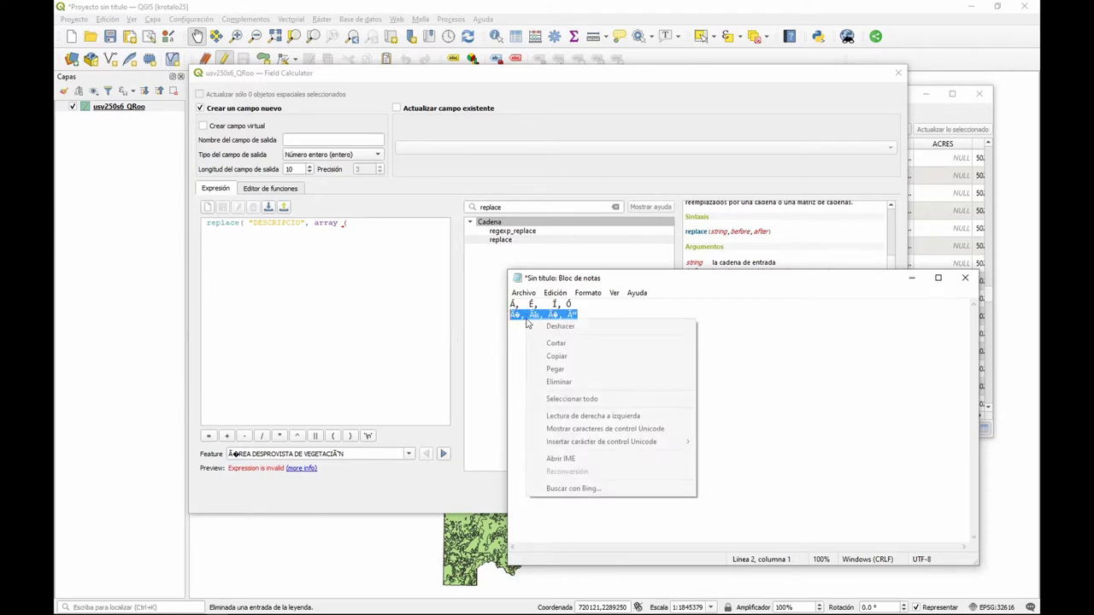
{"action": "left_click", "coordinate": [555, 356]}
{"action": "left_click", "coordinate": [356, 223]}
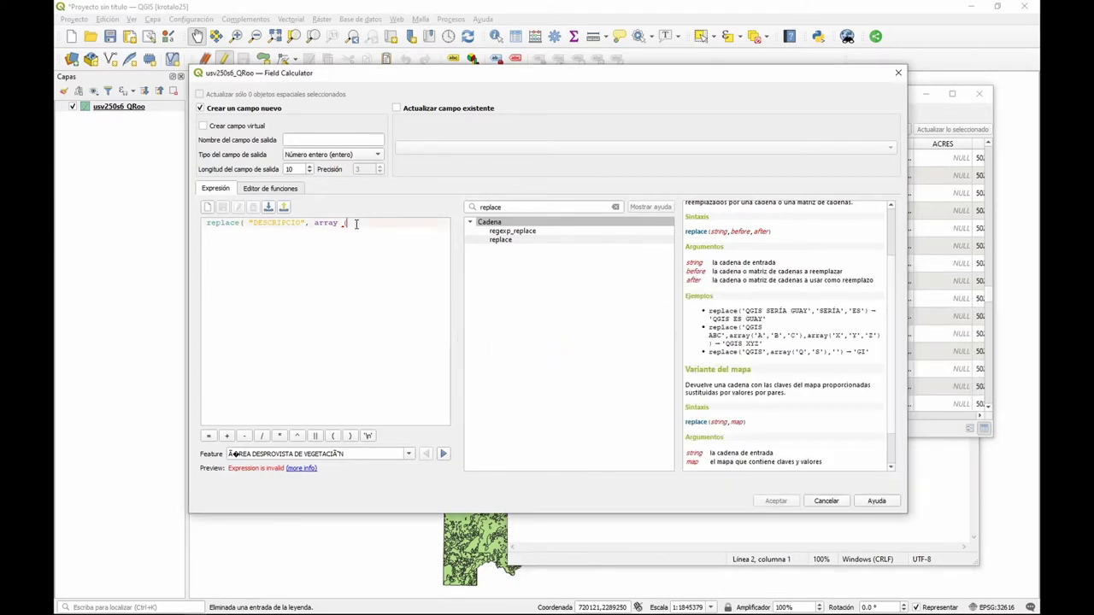
{"action": "key", "text": "ctrl+v"}
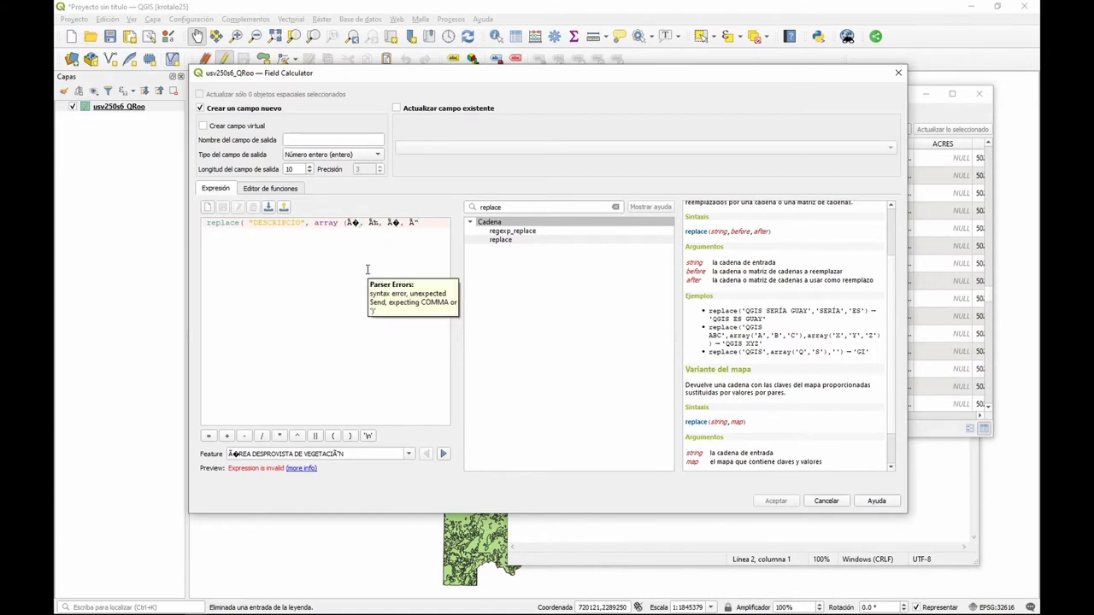
Enclose each of the four corrupted sequences in the array in single quotes
{"action": "type", "text": "'"}
{"action": "type", "text": "'"}
{"action": "type", "text": "'"}
{"action": "type", "text": "'"}
{"action": "key", "text": "Right"}
{"action": "key", "text": "Right"}
{"action": "type", "text": "'Ã"}
{"action": "type", "text": "'"}
{"action": "key", "text": "Right"}
{"action": "key", "text": "Right"}
{"action": "type", "text": "'"}
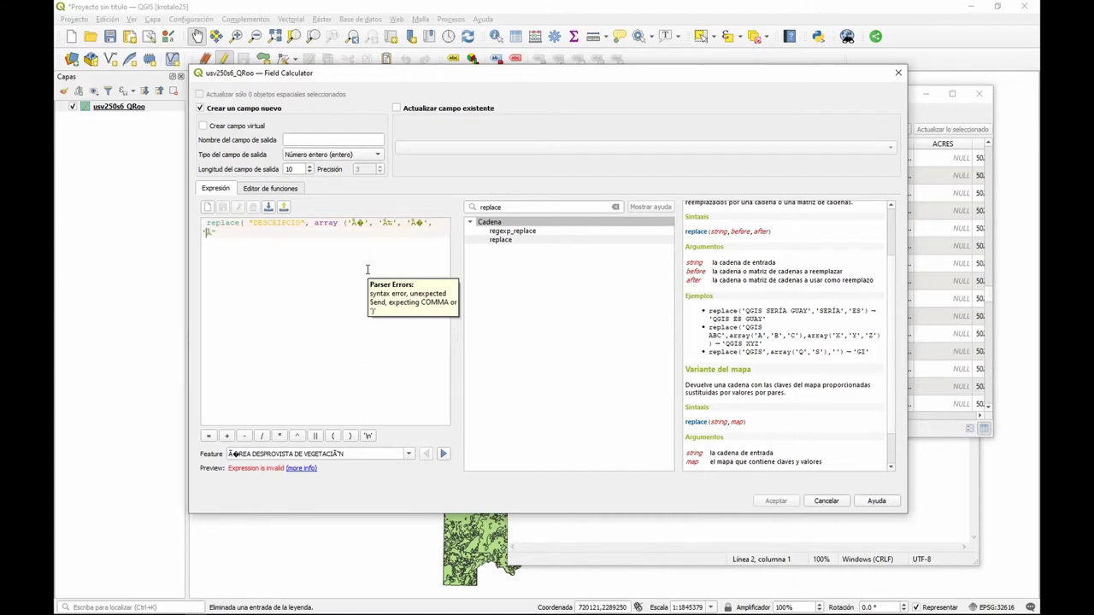
{"action": "key", "text": "Right"}
{"action": "key", "text": "Right"}
{"action": "type", "text": "'"}
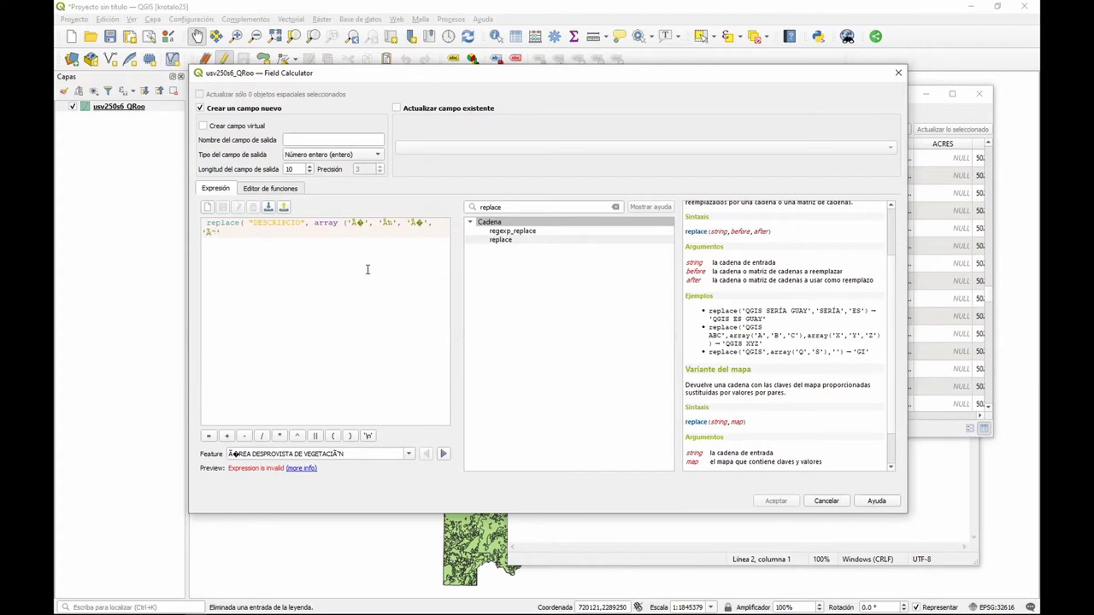
Close the array of corrupted sequences and start a second array as the third argument of replace
{"action": "type", "text": "),"}
{"action": "key", "text": "Right"}
{"action": "key", "text": "Right"}
{"action": "key", "text": "Right"}
{"action": "key", "text": "Right"}
{"action": "key", "text": "Right"}
{"action": "key", "text": "Right"}
{"action": "key", "text": "Right"}
{"action": "key", "text": "shift+Right"}
{"action": "key", "text": "shift+Right"}
{"action": "key", "text": "shift+Right"}
{"action": "key", "text": "shift+Right"}
{"action": "key", "text": "shift+Right"}
{"action": "key", "text": "shift+Right"}
{"action": "key", "text": "ctrl+End"}
{"action": "key", "text": "ctrl+v"}
Check the help's two-array example, and paste the accented capitals Á, É, Í, Ó from Notepad into the second array
{"action": "left_click_drag", "start_coordinate": [729, 335], "coordinate": [869, 354]}
{"action": "left_click", "coordinate": [785, 353]}
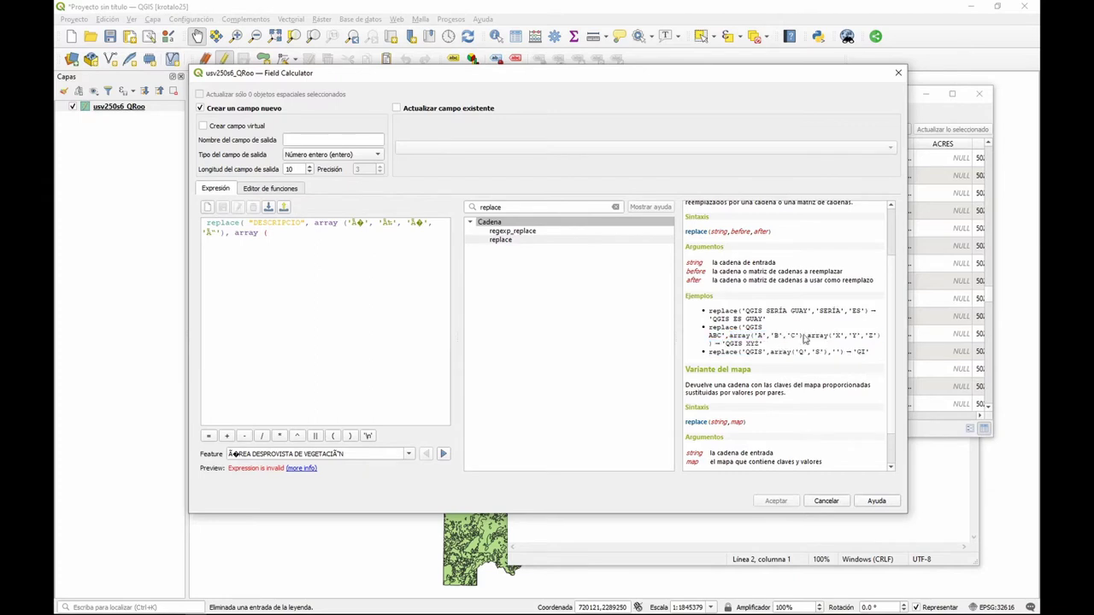
{"action": "left_click_drag", "start_coordinate": [807, 335], "coordinate": [810, 345]}
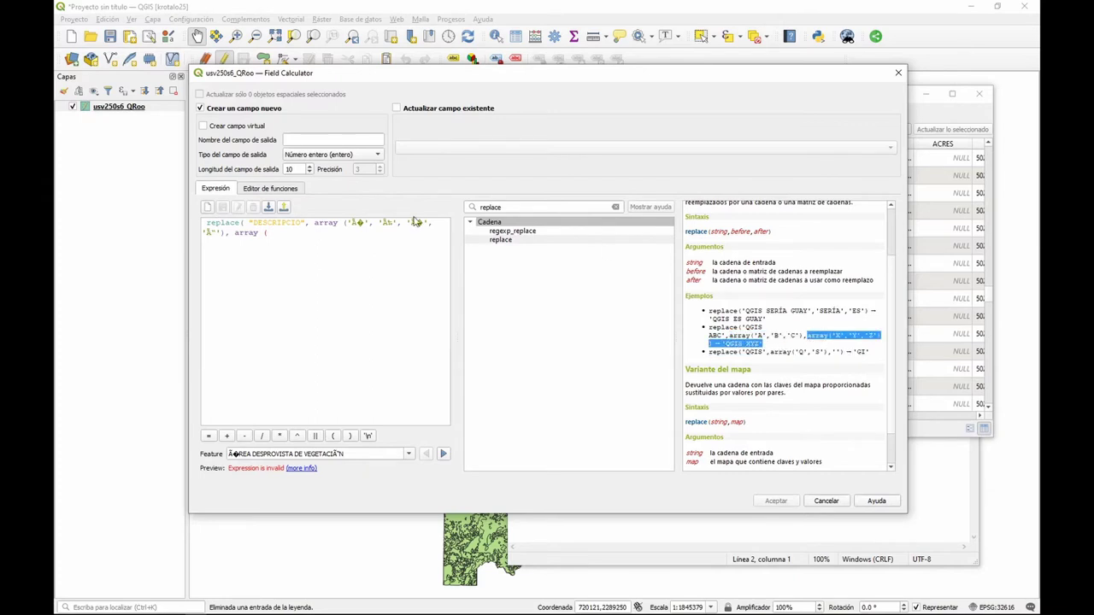
{"action": "left_click", "coordinate": [298, 234]}
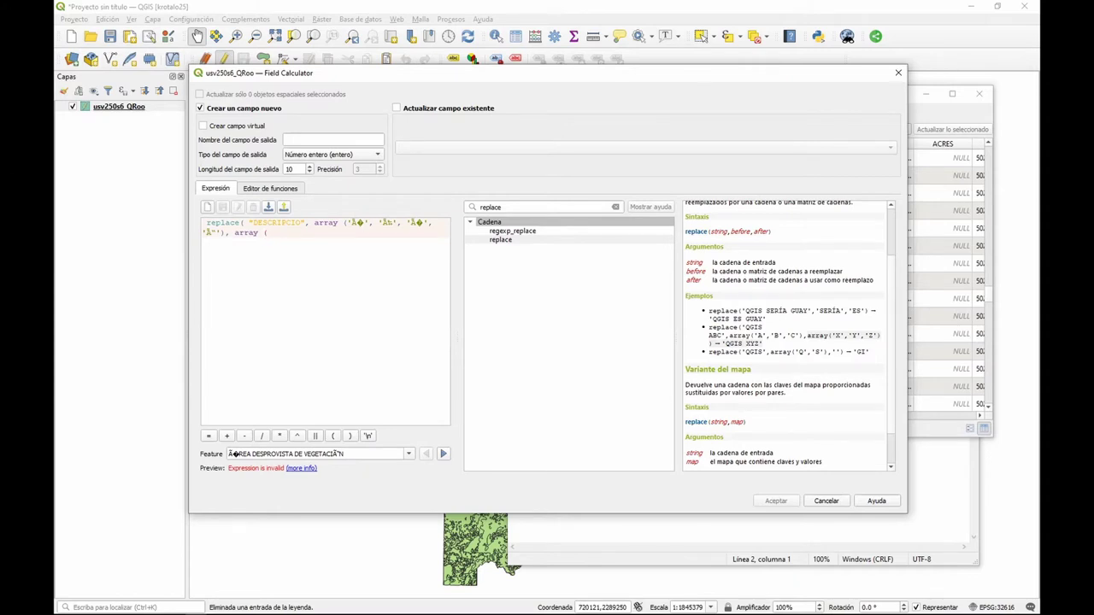
{"action": "key", "text": "alt+Tab"}
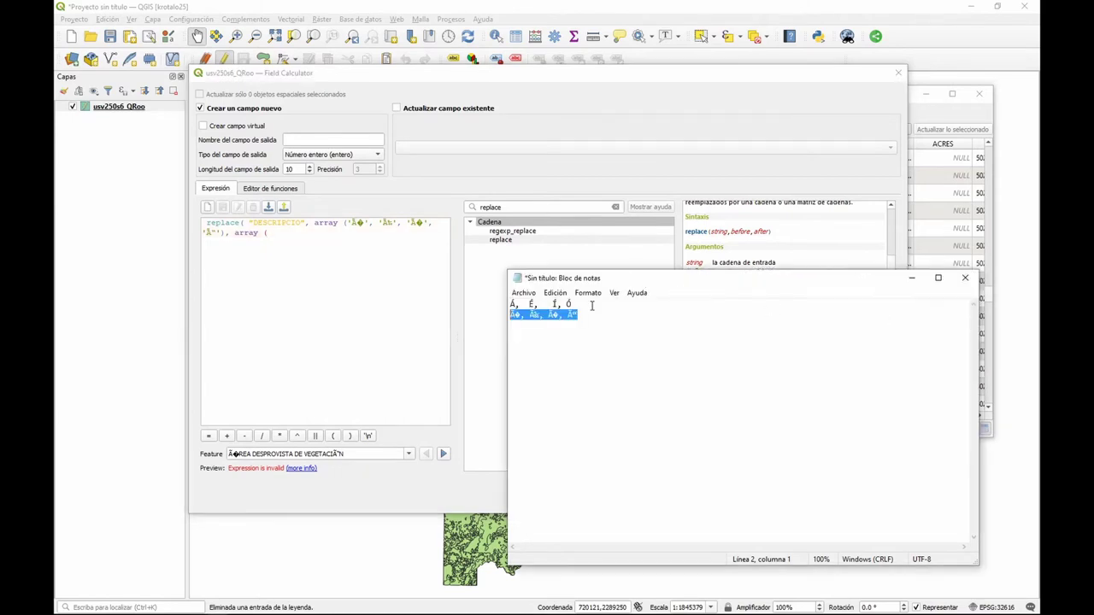
{"action": "left_click_drag", "start_coordinate": [579, 306], "coordinate": [510, 305]}
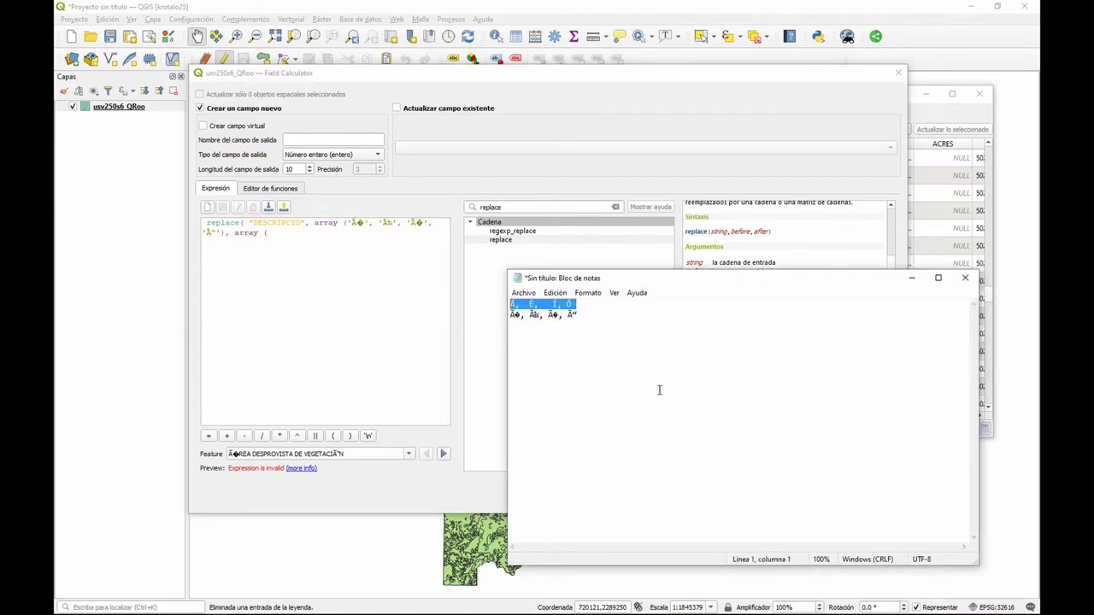
{"action": "left_click", "coordinate": [278, 234]}
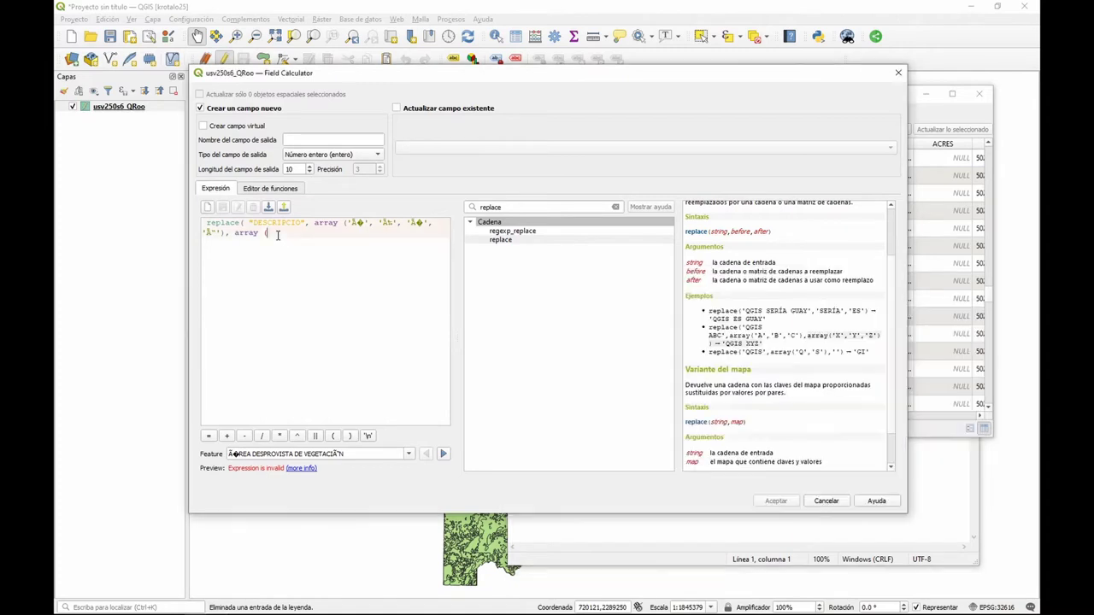
{"action": "key", "text": "ctrl+v"}
Enclose each of the capitals Á, É, Í and Ó in single quotes and close the second array
{"action": "type", "text": "', 'Ã"}
{"action": "type", "text": "'"}
{"action": "key", "text": "Right"}
{"action": "type", "text": "'"}
{"action": "key", "text": "Right"}
{"action": "type", "text": "'"}
{"action": "key", "text": "Right"}
{"action": "type", "text": "'Á'"}
{"action": "key", "text": "Right"}
{"action": "type", "text": "')"}
Remove the space between the first array and its opening parenthesis, and close the replace function with a final parenthesis
{"action": "left_click", "coordinate": [340, 223]}
{"action": "key", "text": "Delete"}
{"action": "left_click", "coordinate": [371, 232]}
{"action": "key", "text": "Return"}
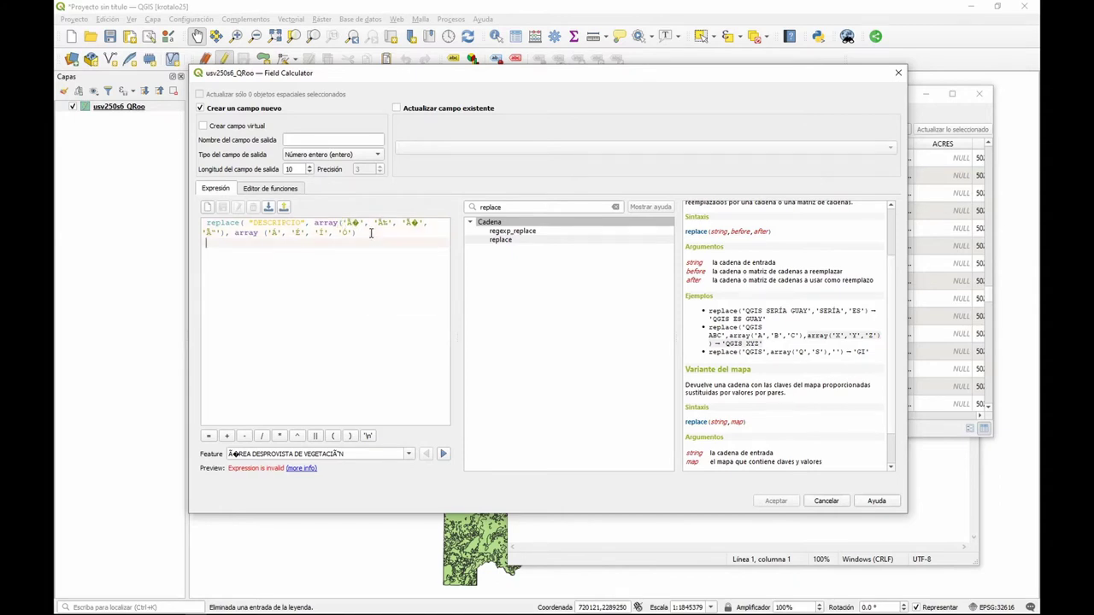
{"action": "key", "text": "BackSpace"}
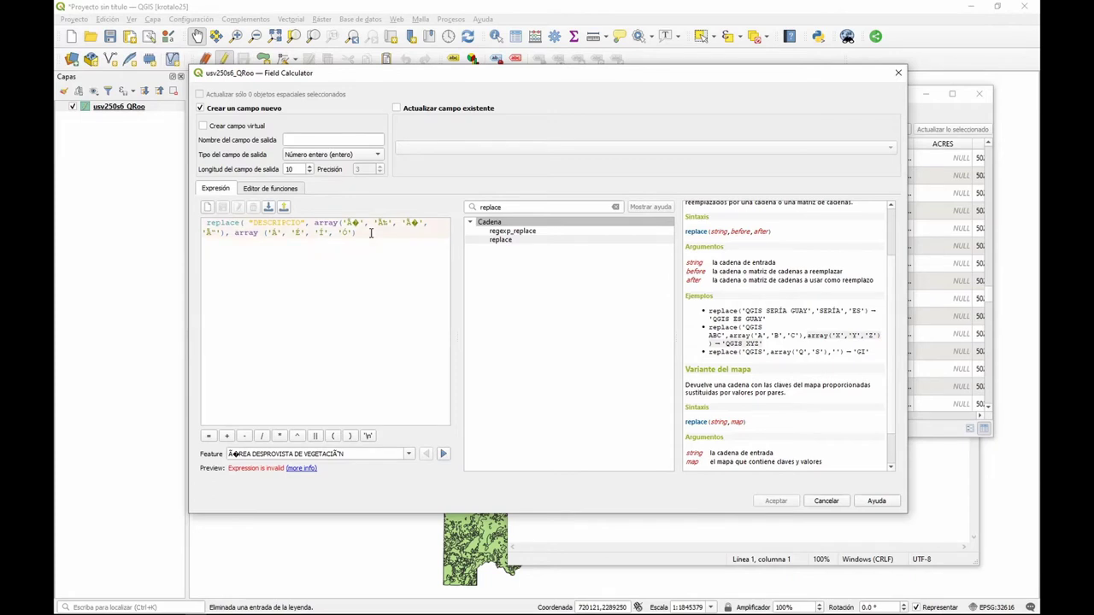
{"action": "left_click", "coordinate": [370, 232]}
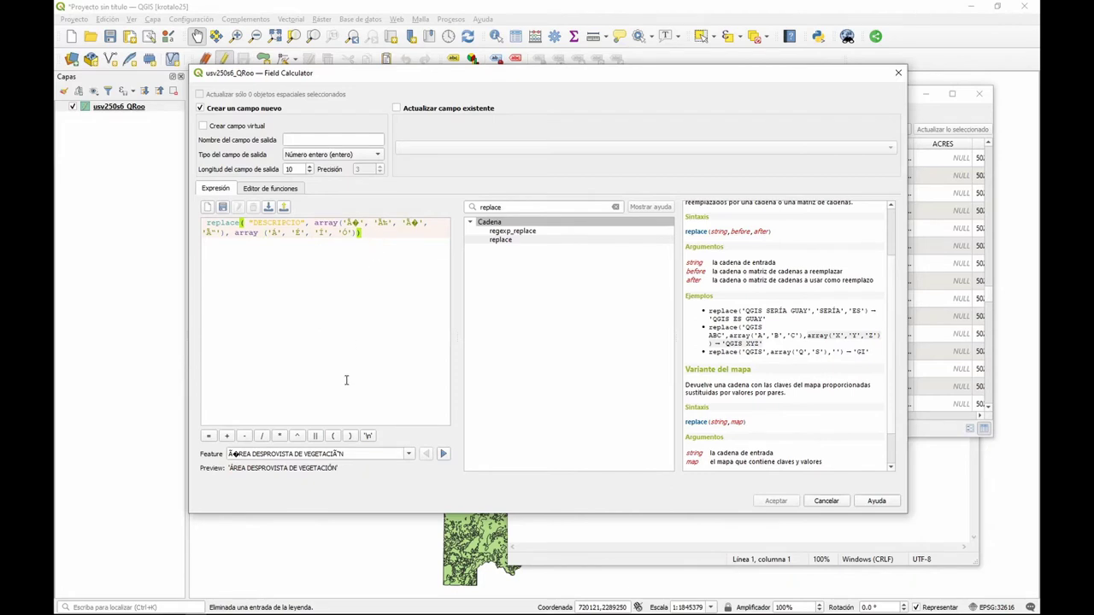
Set the calculator to update the existing DESCRIPCIO field and apply the replace expression
{"action": "left_click", "coordinate": [343, 469]}
{"action": "left_click", "coordinate": [343, 469]}
{"action": "left_click", "coordinate": [342, 469]}
{"action": "left_click", "coordinate": [343, 469]}
{"action": "left_click", "coordinate": [479, 112]}
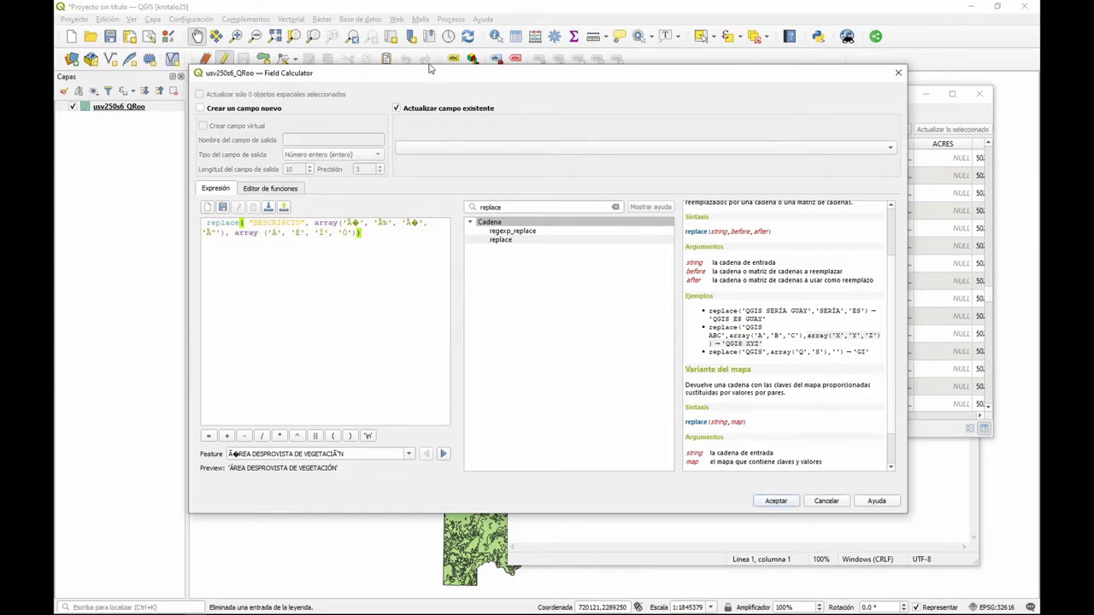
{"action": "left_click_drag", "start_coordinate": [418, 76], "coordinate": [466, 168]}
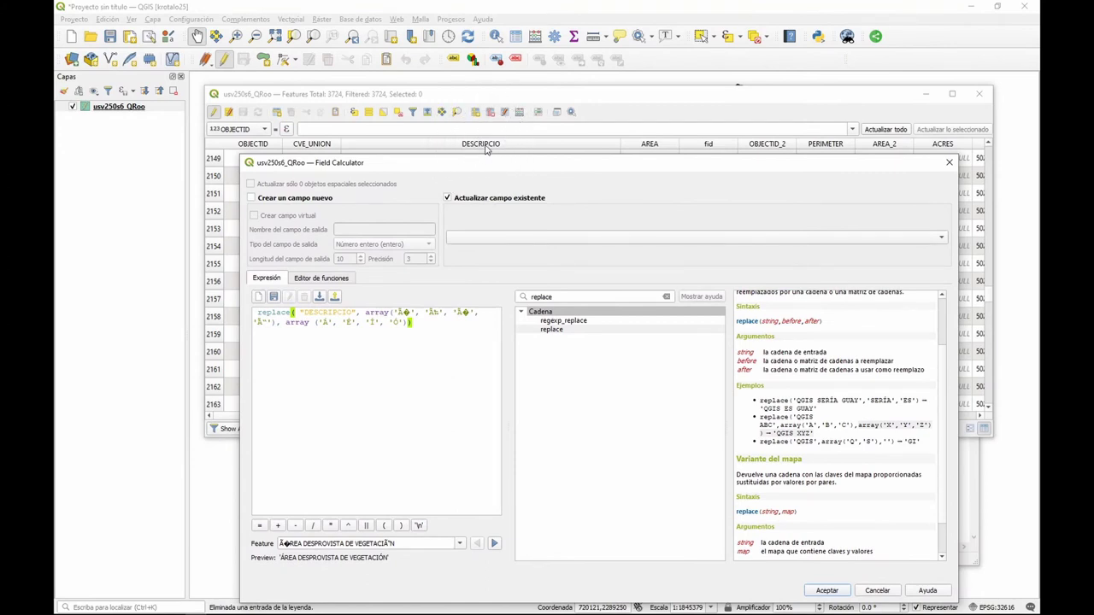
{"action": "left_click", "coordinate": [501, 239]}
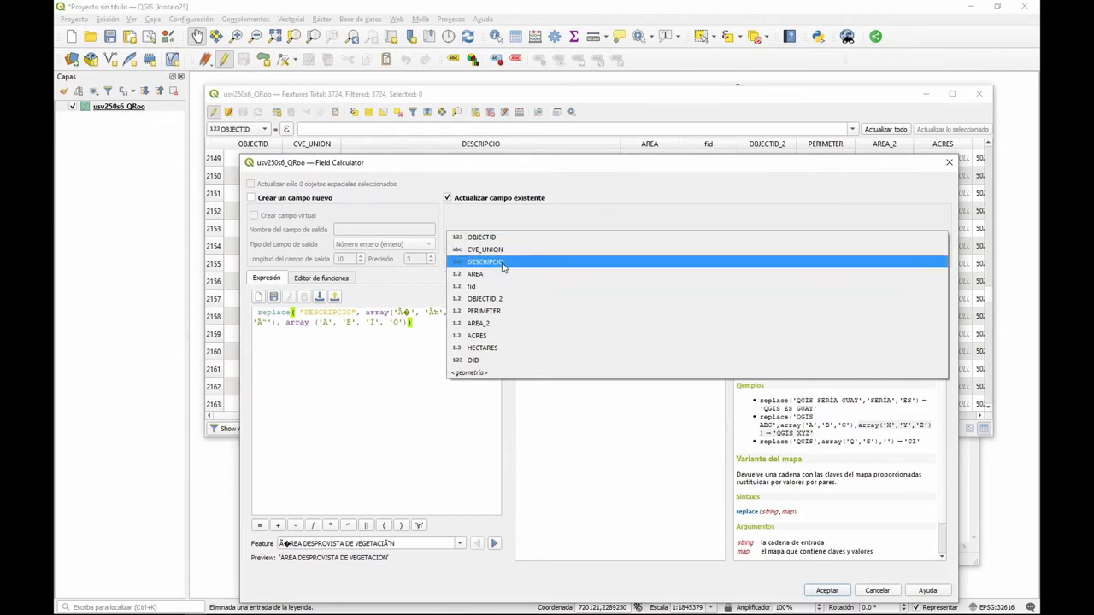
{"action": "left_click", "coordinate": [502, 268]}
{"action": "left_click_drag", "start_coordinate": [607, 164], "coordinate": [597, 96]}
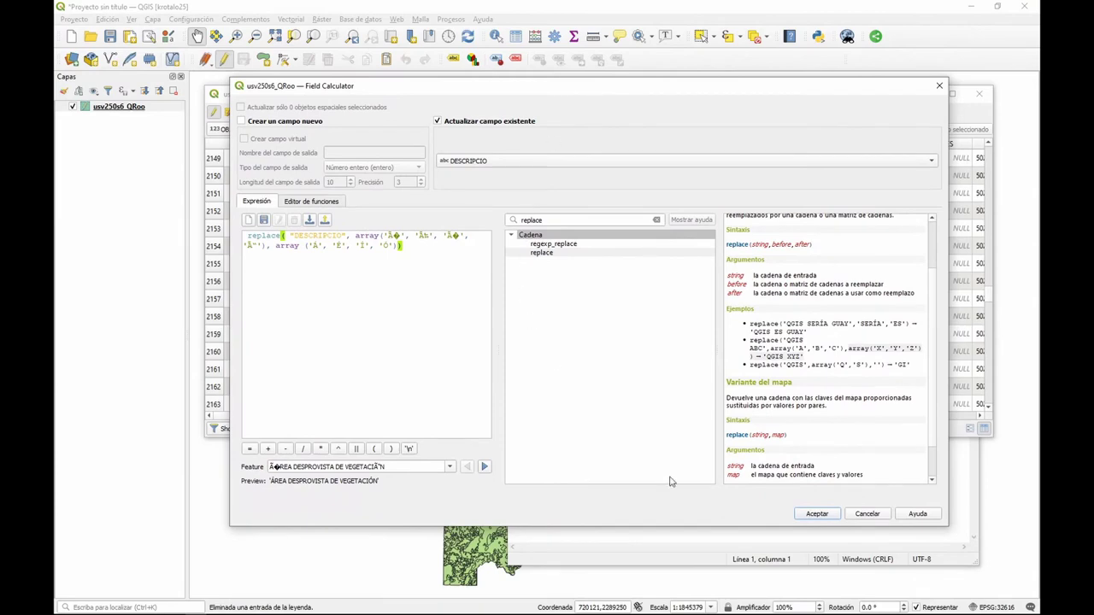
{"action": "left_click", "coordinate": [816, 515]}
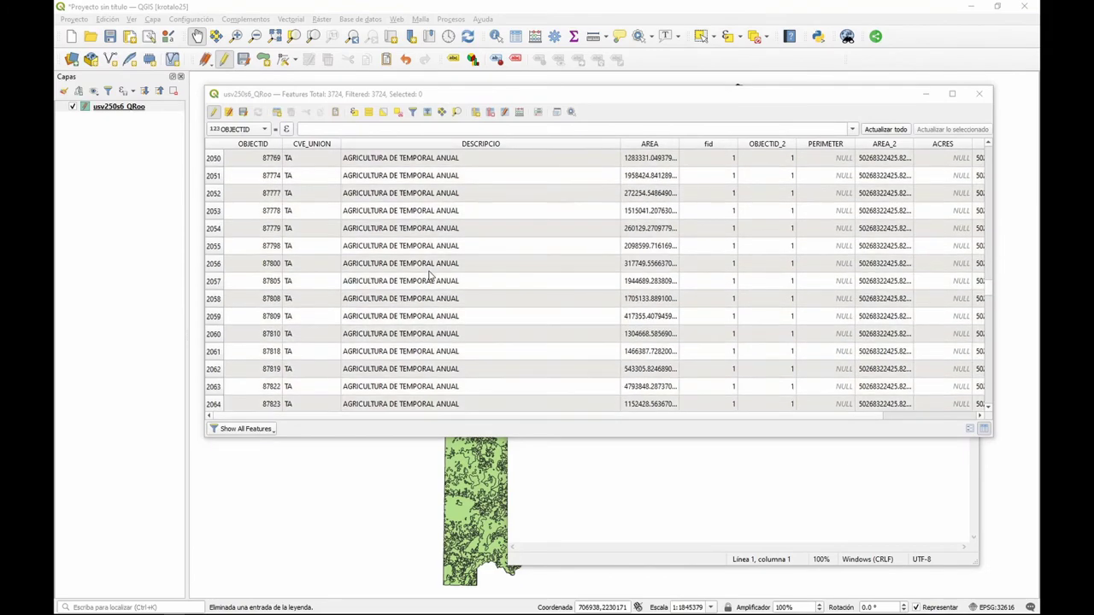
Go through the attribute table from its first record and examine the accented capitals in the DESCRIPCIO values
{"action": "left_click_drag", "start_coordinate": [989, 289], "coordinate": [990, 143]}
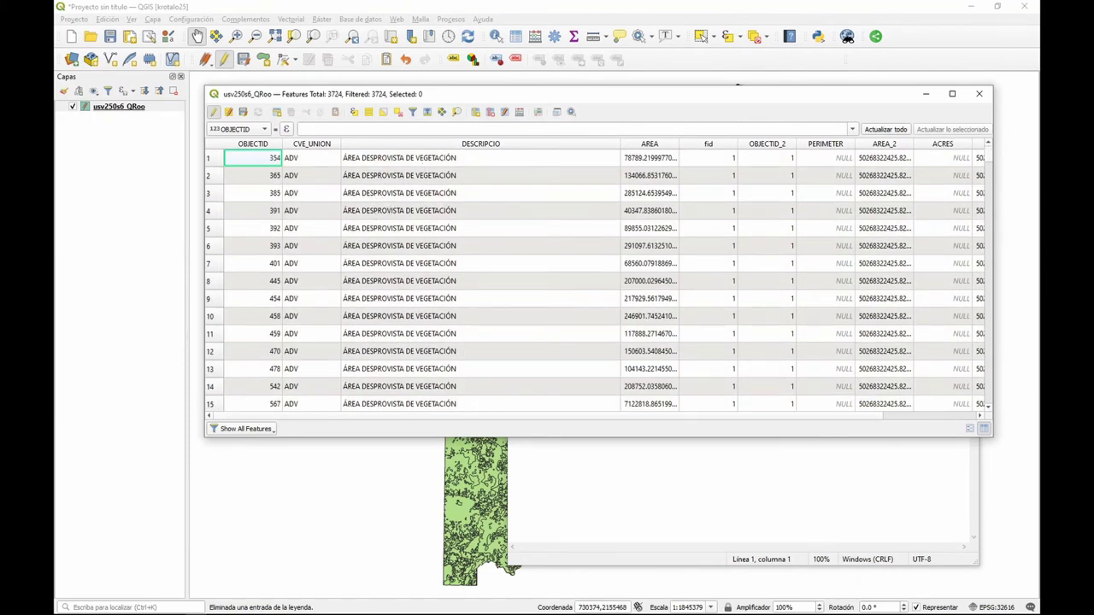
{"action": "left_click", "coordinate": [738, 85]}
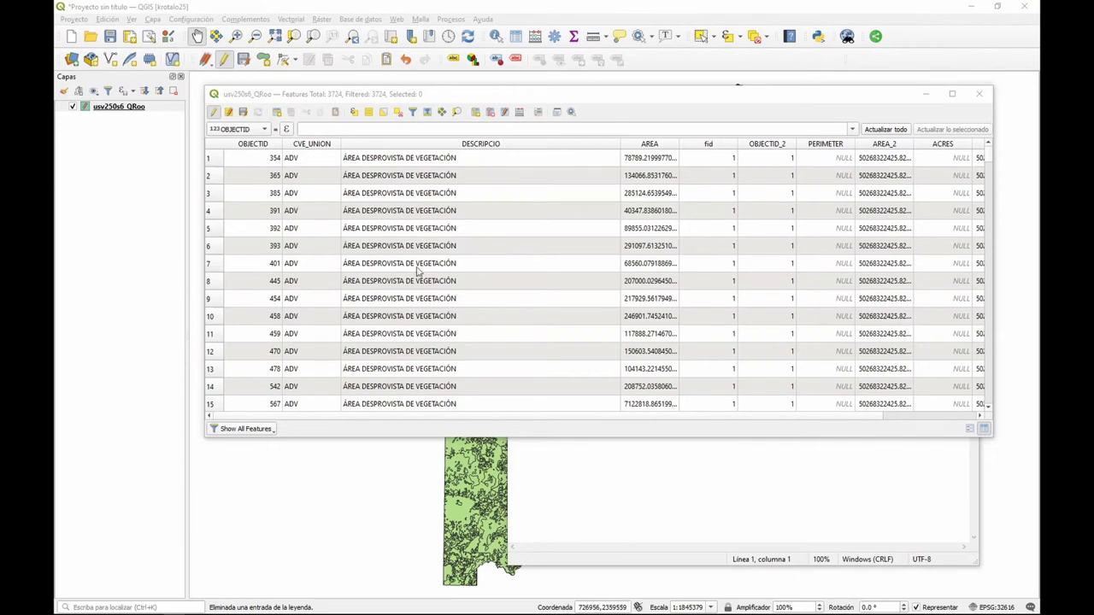
{"action": "scroll", "coordinate": [525, 269], "scroll_direction": "down", "scroll_amount": 20}
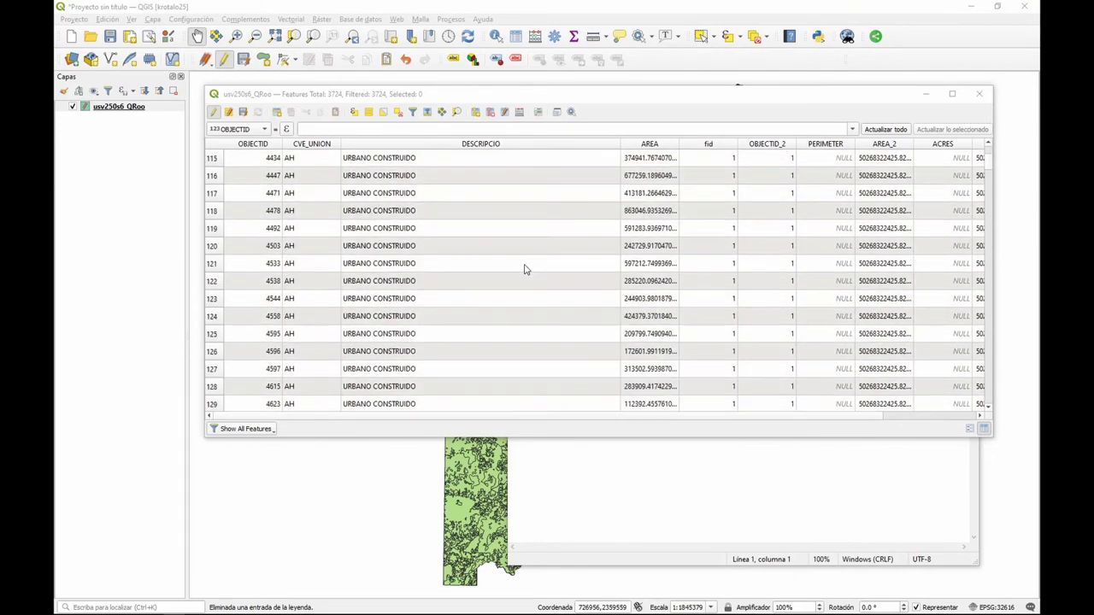
{"action": "scroll", "coordinate": [525, 269], "scroll_direction": "down", "scroll_amount": 3}
{"action": "scroll", "coordinate": [525, 269], "scroll_direction": "up", "scroll_amount": 20}
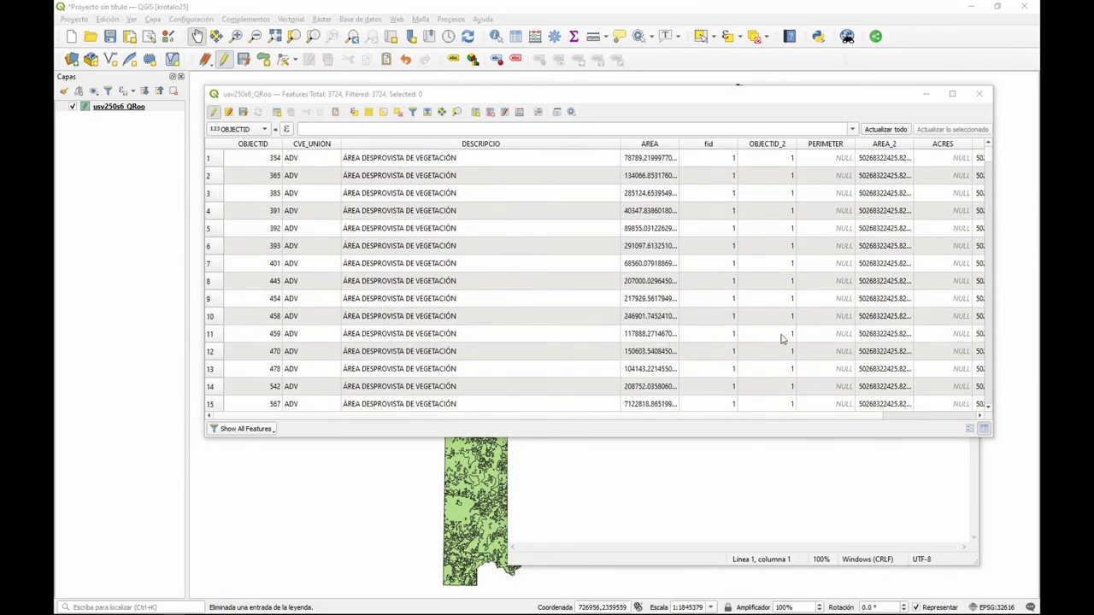
{"action": "left_click", "coordinate": [991, 158]}
{"action": "left_click_drag", "start_coordinate": [991, 158], "coordinate": [987, 203]}
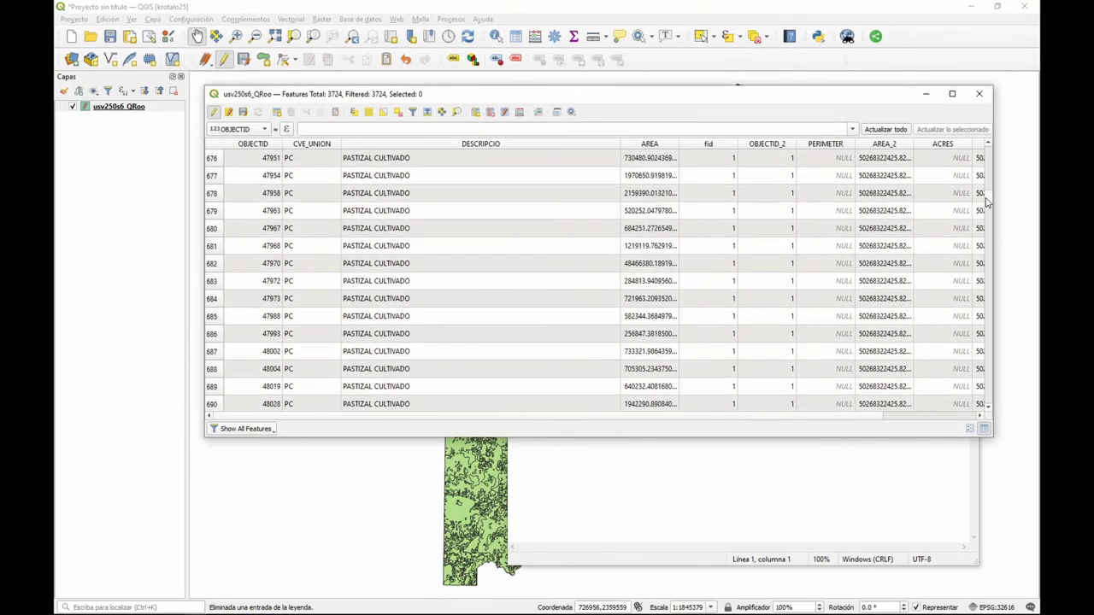
{"action": "scroll", "coordinate": [444, 263], "scroll_direction": "up", "scroll_amount": 5}
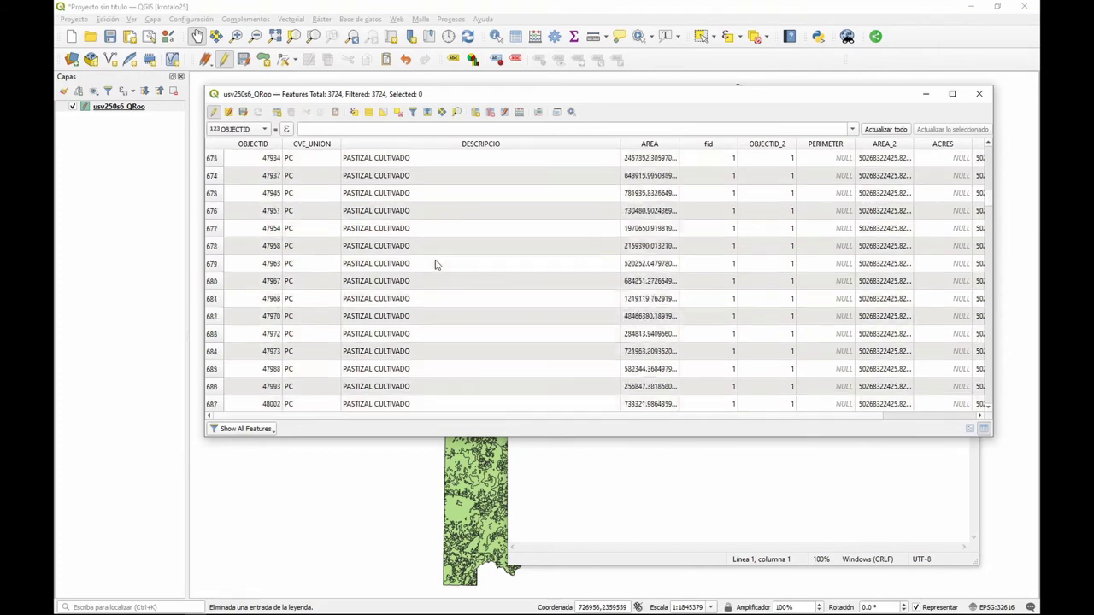
{"action": "scroll", "coordinate": [434, 263], "scroll_direction": "up", "scroll_amount": 3}
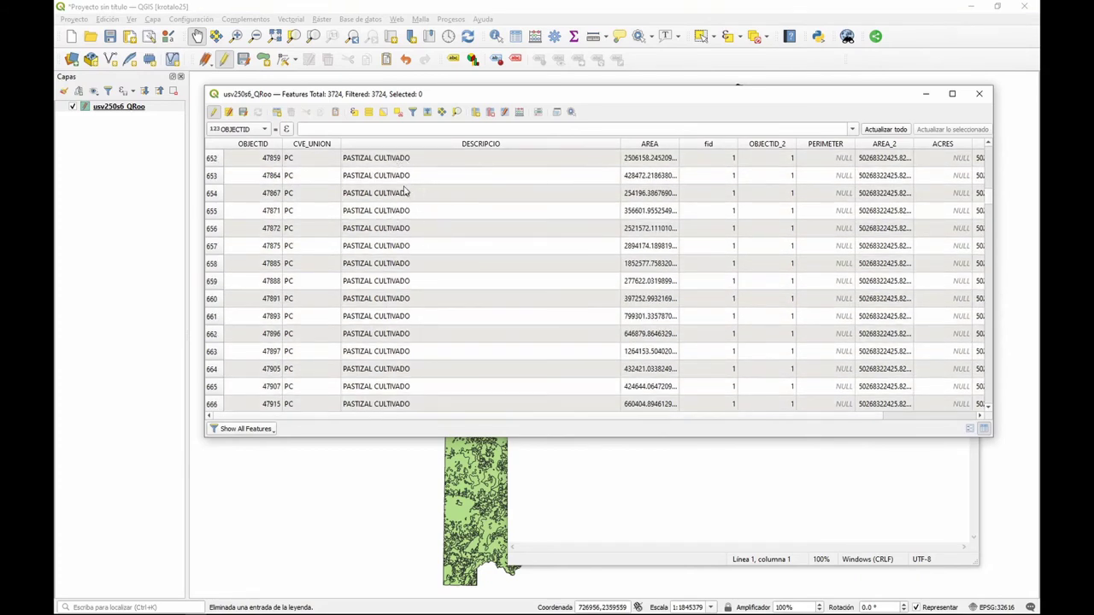
Reopen the field calculator, search the functions for "re" and show the help for replace
{"action": "left_click", "coordinate": [519, 112]}
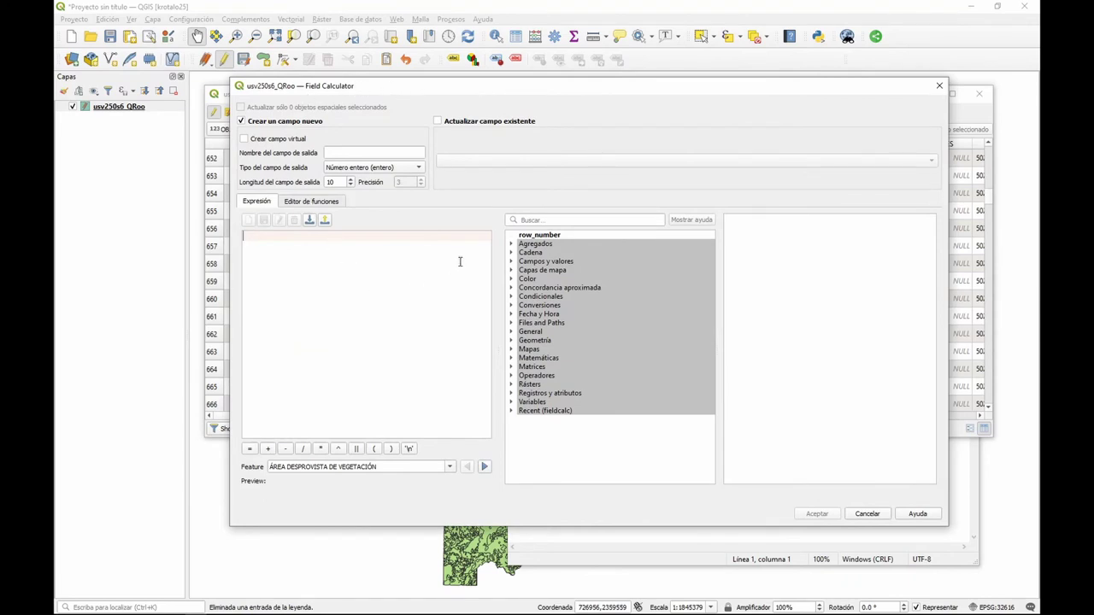
{"action": "left_click", "coordinate": [536, 221]}
{"action": "type", "text": "re"}
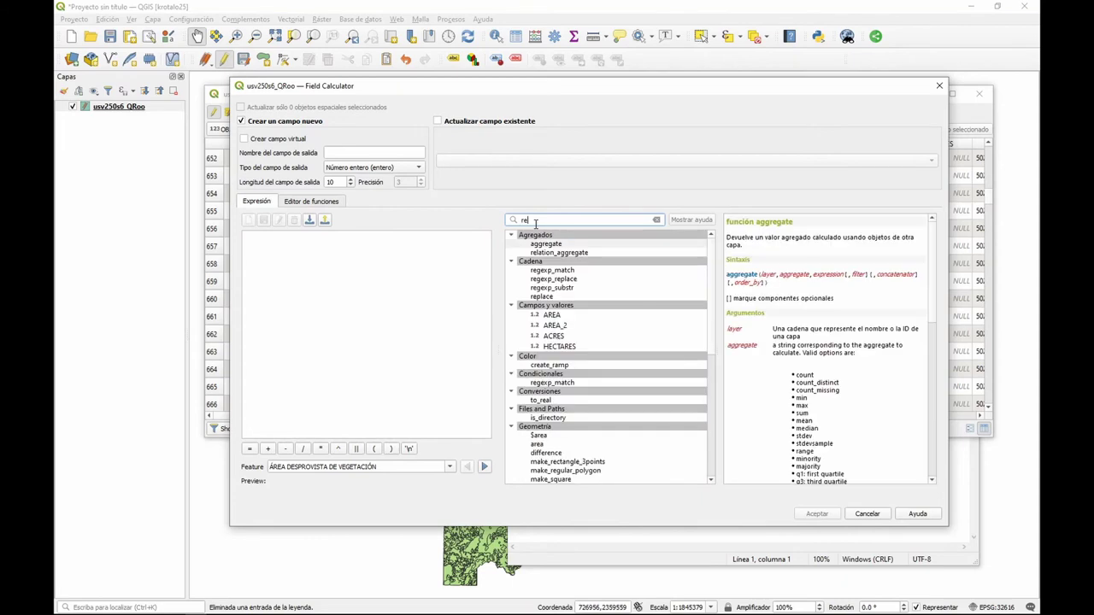
{"action": "left_click", "coordinate": [553, 298]}
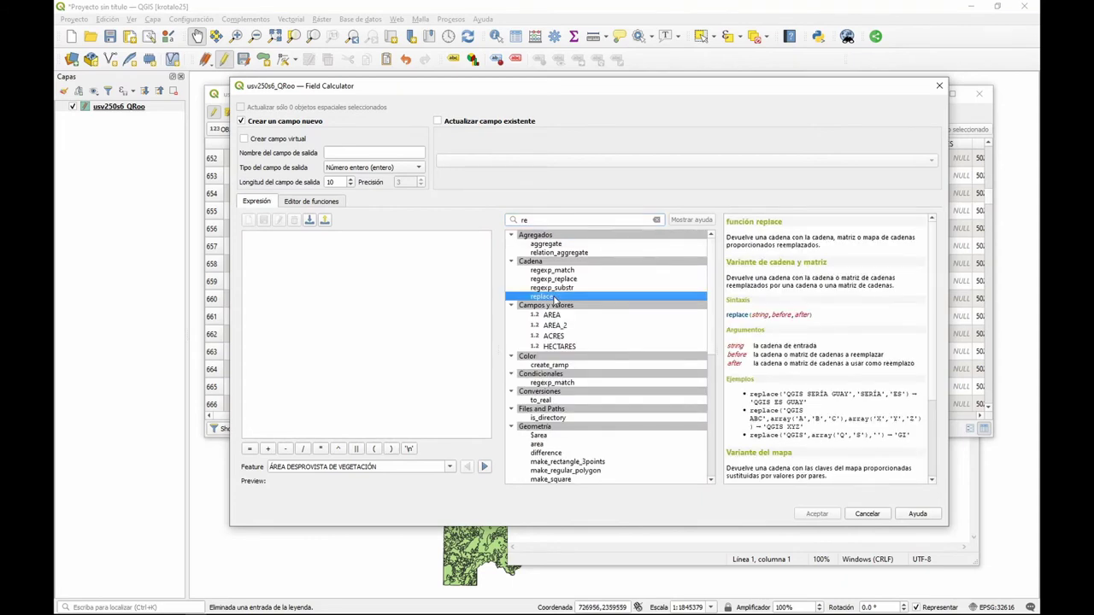
Start a replace expression with the DESCRIPCIO field as its input string, followed by a comma
{"action": "double_click", "coordinate": [553, 298]}
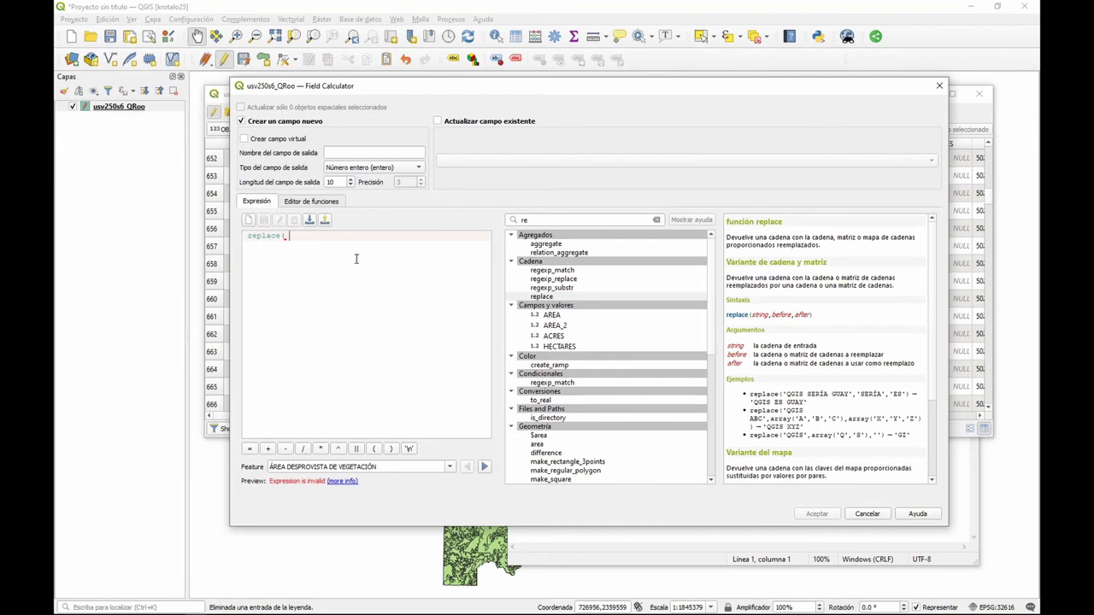
{"action": "left_click", "coordinate": [656, 220]}
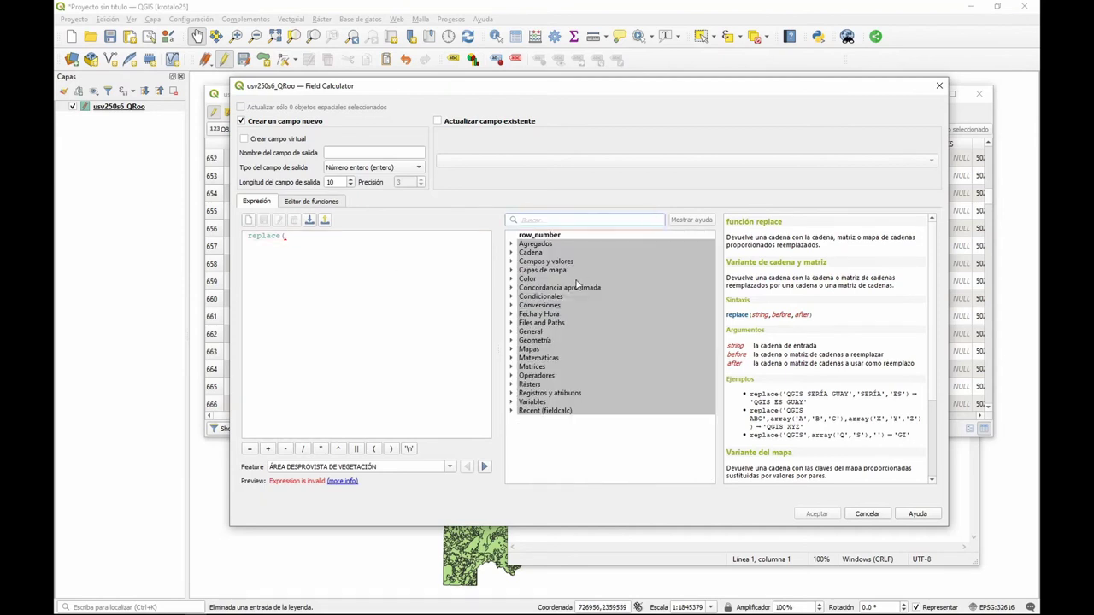
{"action": "left_click", "coordinate": [511, 261]}
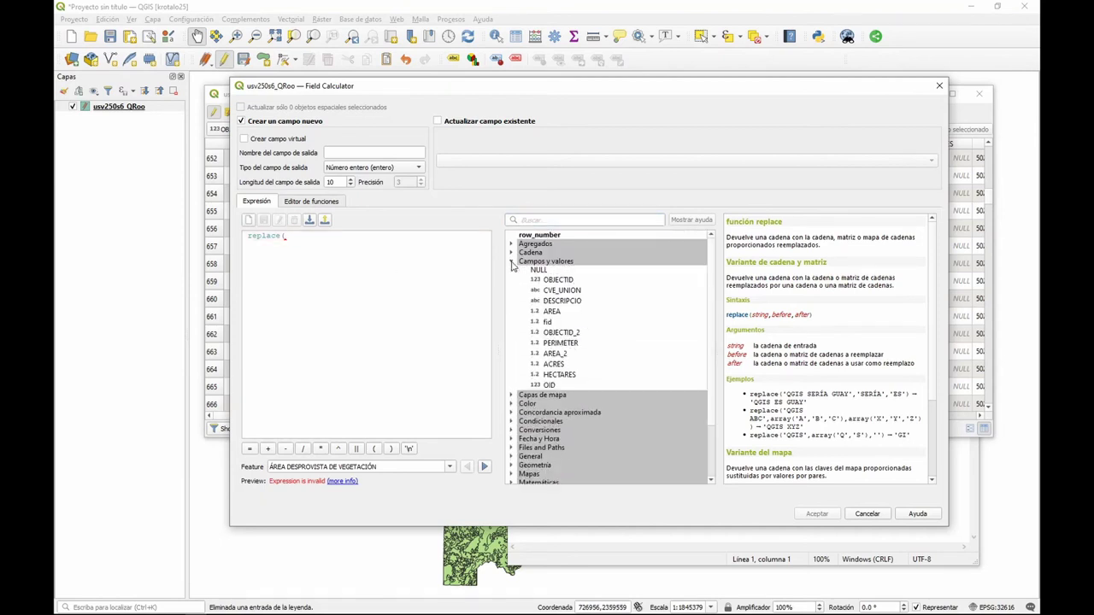
{"action": "double_click", "coordinate": [562, 301]}
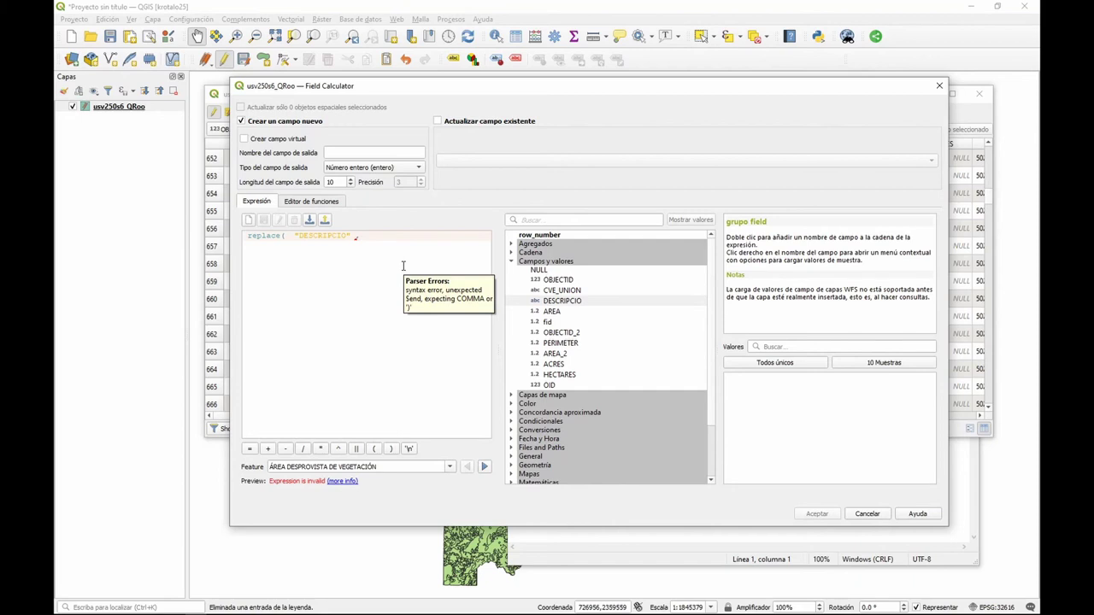
List all unique values of the DESCRIPCIO field and examine them for misencoded and correctly accented entries
{"action": "left_click", "coordinate": [598, 302]}
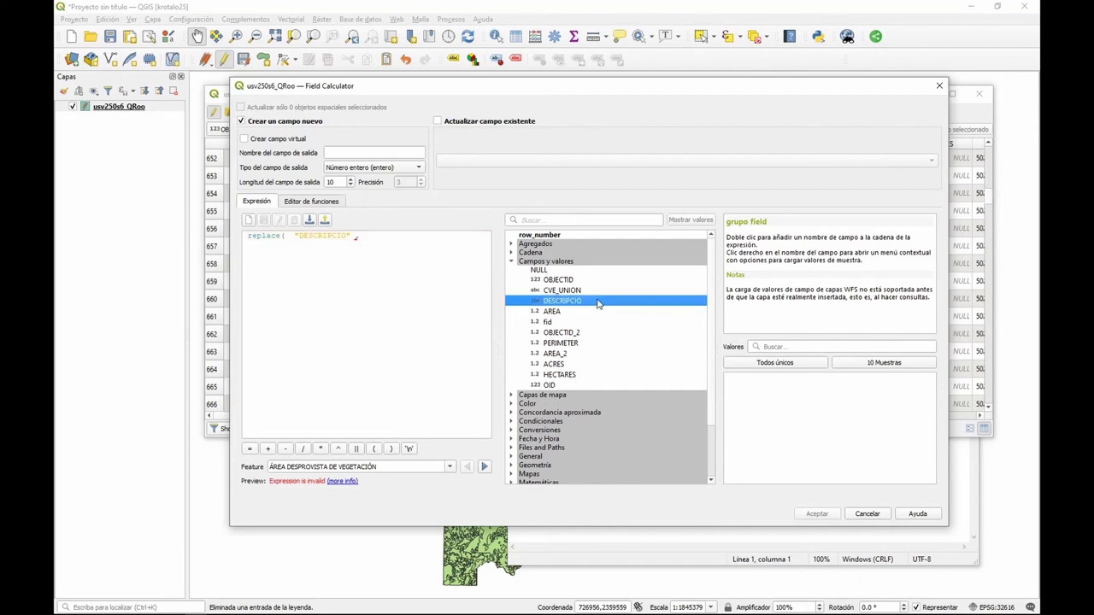
{"action": "left_click", "coordinate": [809, 362]}
{"action": "scroll", "coordinate": [766, 453], "scroll_direction": "down", "scroll_amount": 5}
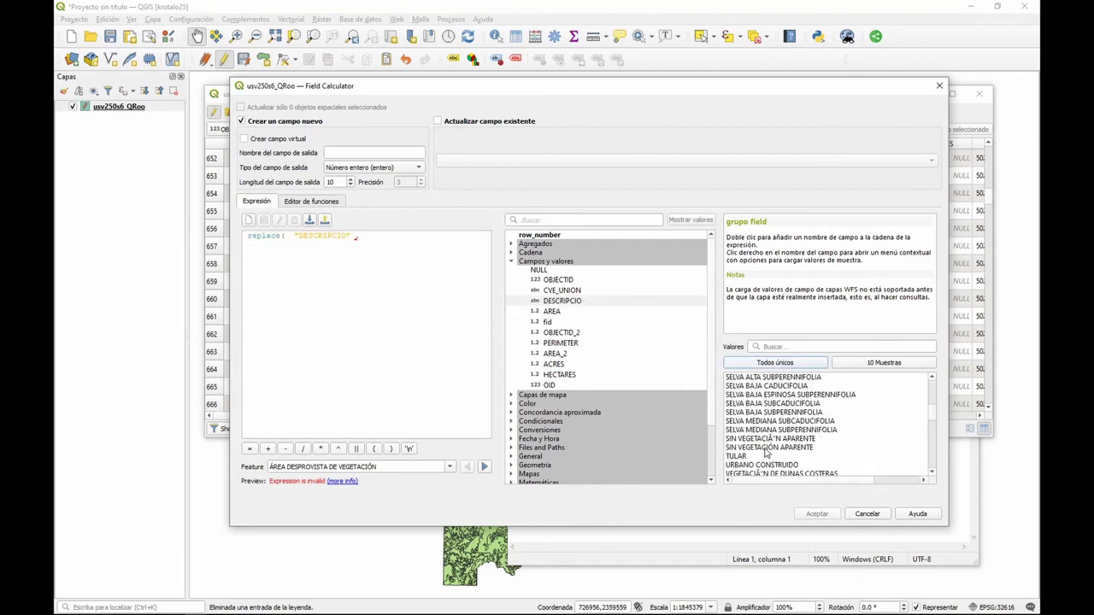
{"action": "scroll", "coordinate": [766, 452], "scroll_direction": "down", "scroll_amount": 4}
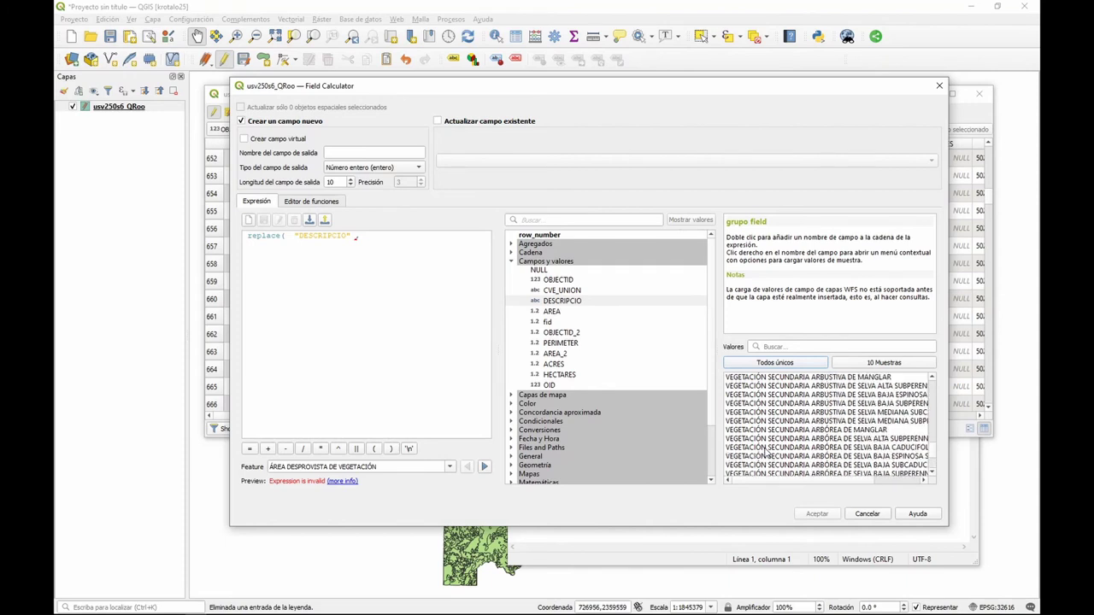
{"action": "scroll", "coordinate": [767, 453], "scroll_direction": "up", "scroll_amount": 3}
{"action": "scroll", "coordinate": [766, 453], "scroll_direction": "up", "scroll_amount": 2}
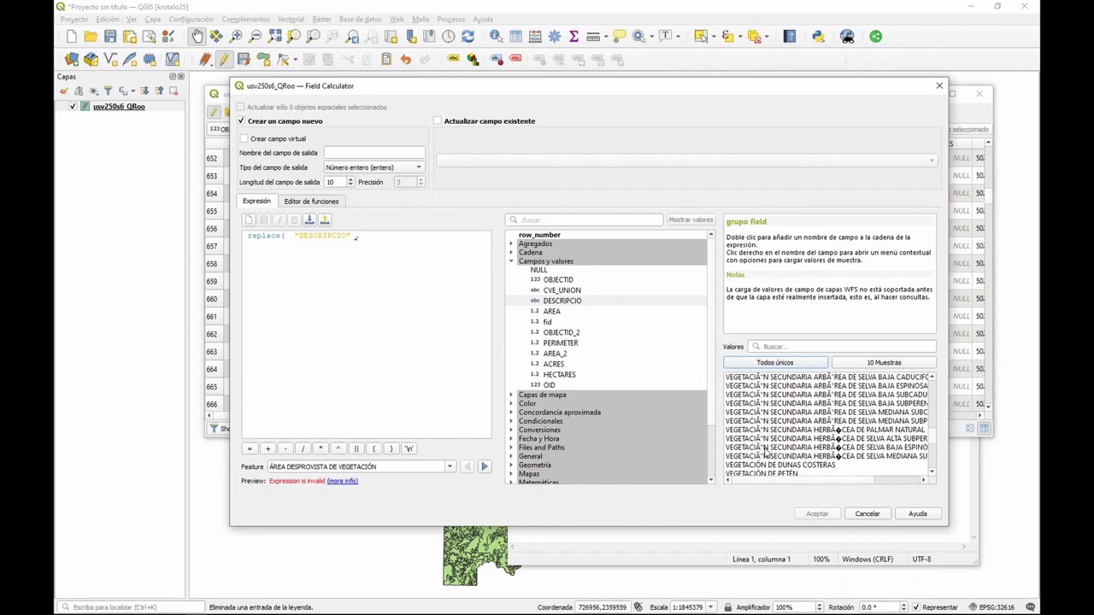
{"action": "scroll", "coordinate": [767, 453], "scroll_direction": "up", "scroll_amount": 2}
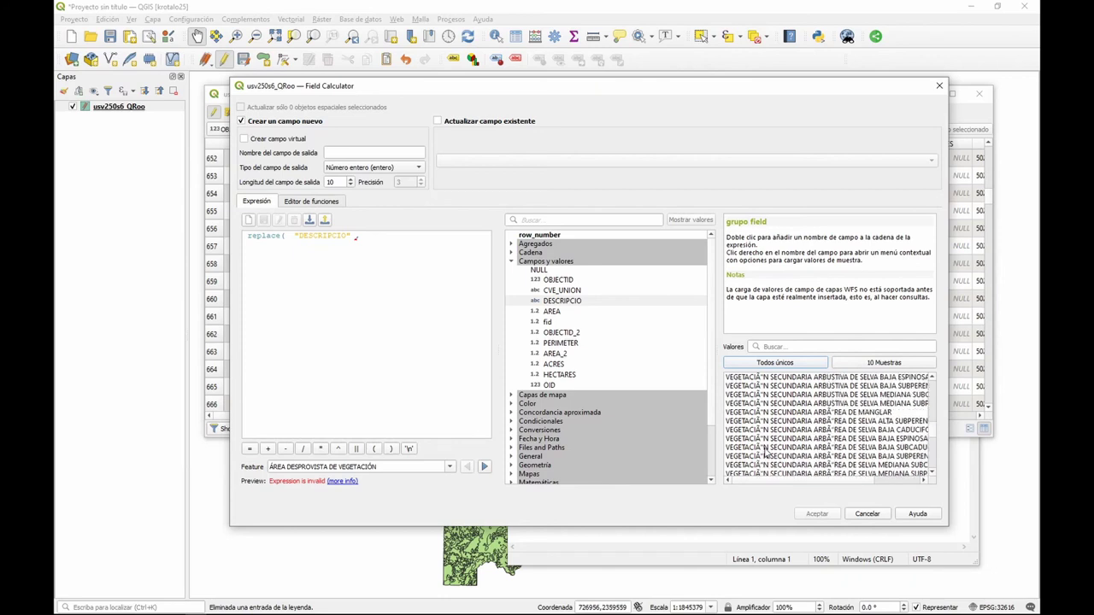
{"action": "scroll", "coordinate": [767, 453], "scroll_direction": "up", "scroll_amount": 2}
{"action": "scroll", "coordinate": [766, 453], "scroll_direction": "up", "scroll_amount": 6}
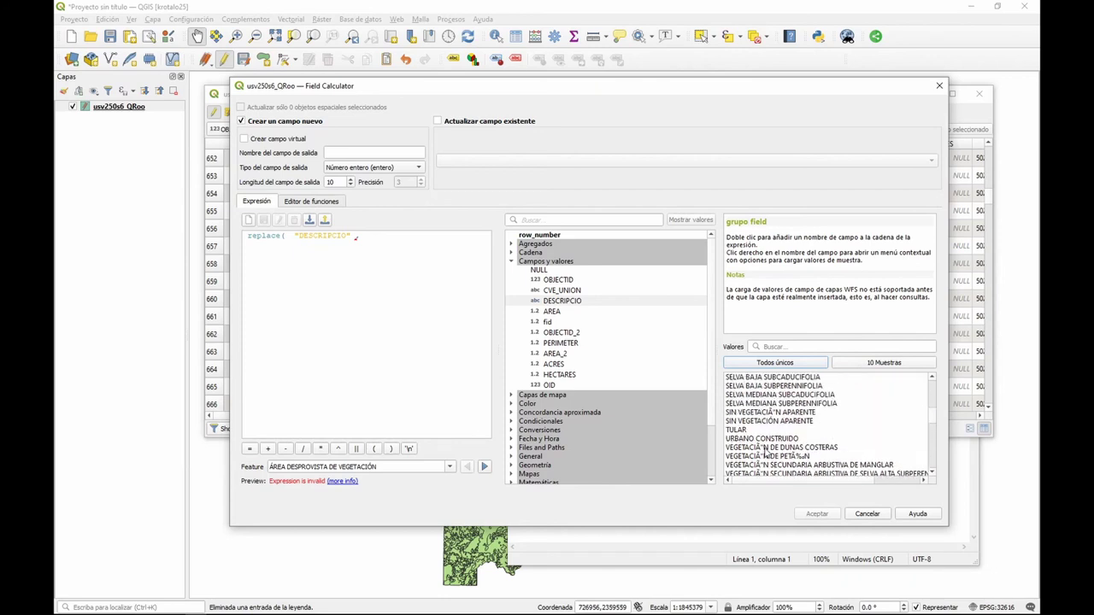
{"action": "scroll", "coordinate": [766, 454], "scroll_direction": "up", "scroll_amount": 2}
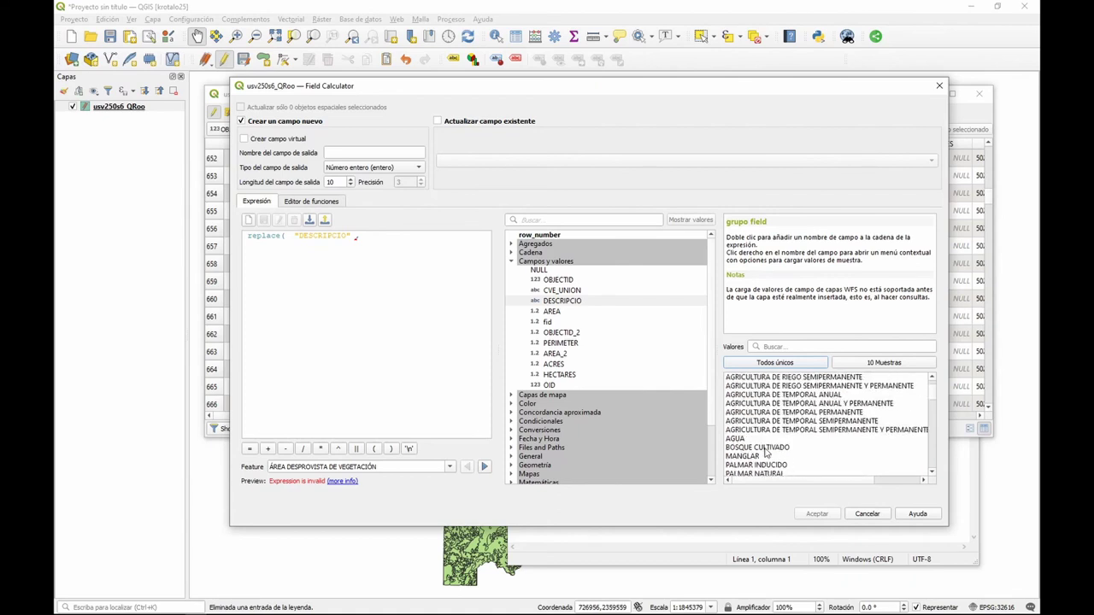
Insert the value 'PASTIZAL CULTIVADO' as the text to replace and shorten it to 'CULTIVADO'
{"action": "scroll", "coordinate": [766, 453], "scroll_direction": "down", "scroll_amount": 1}
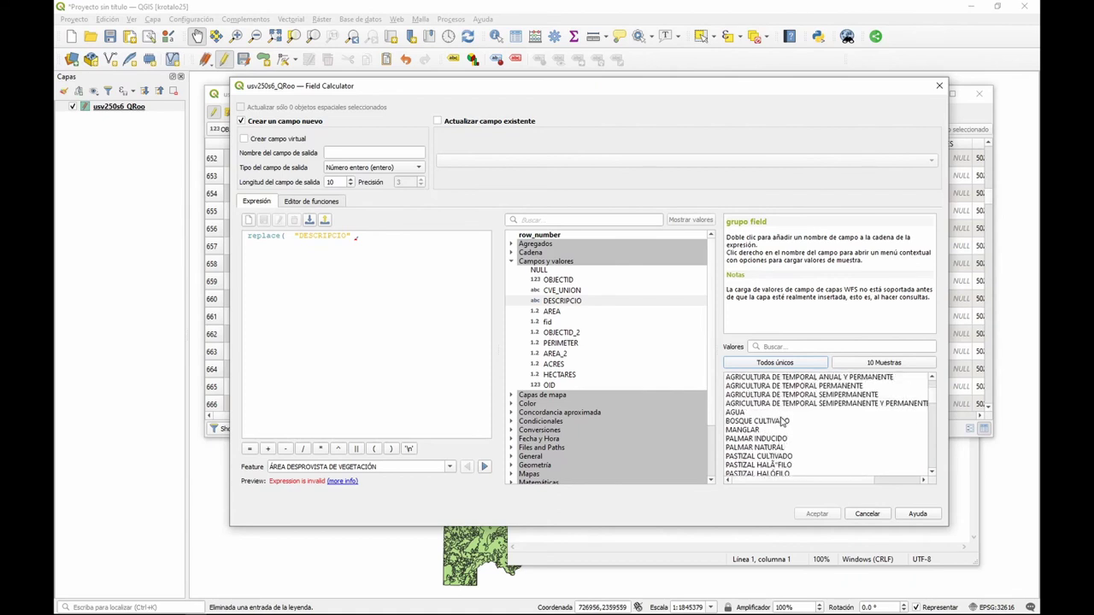
{"action": "left_click", "coordinate": [780, 423]}
{"action": "double_click", "coordinate": [790, 456]}
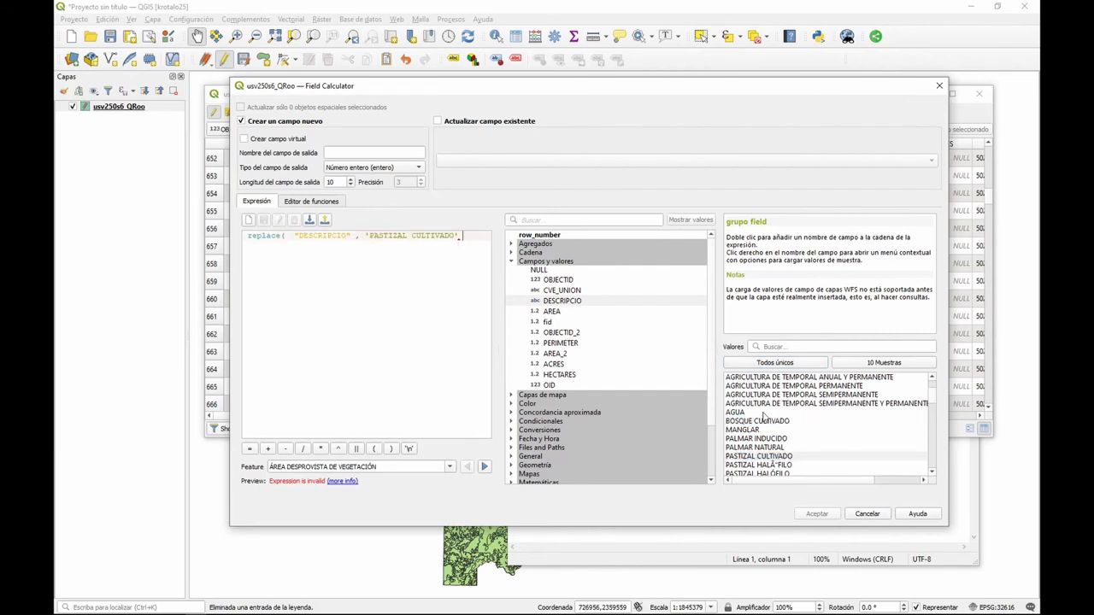
{"action": "left_click_drag", "start_coordinate": [412, 235], "coordinate": [369, 239]}
{"action": "key", "text": "BackSpace"}
Add 'INDUCIDO' in capitals as the replacement text and close the replace function's parenthesis
{"action": "type", "text": "'inducido"}
{"action": "left_click_drag", "start_coordinate": [428, 236], "coordinate": [427, 236]}
{"action": "type", "text": "INDUCIDO"}
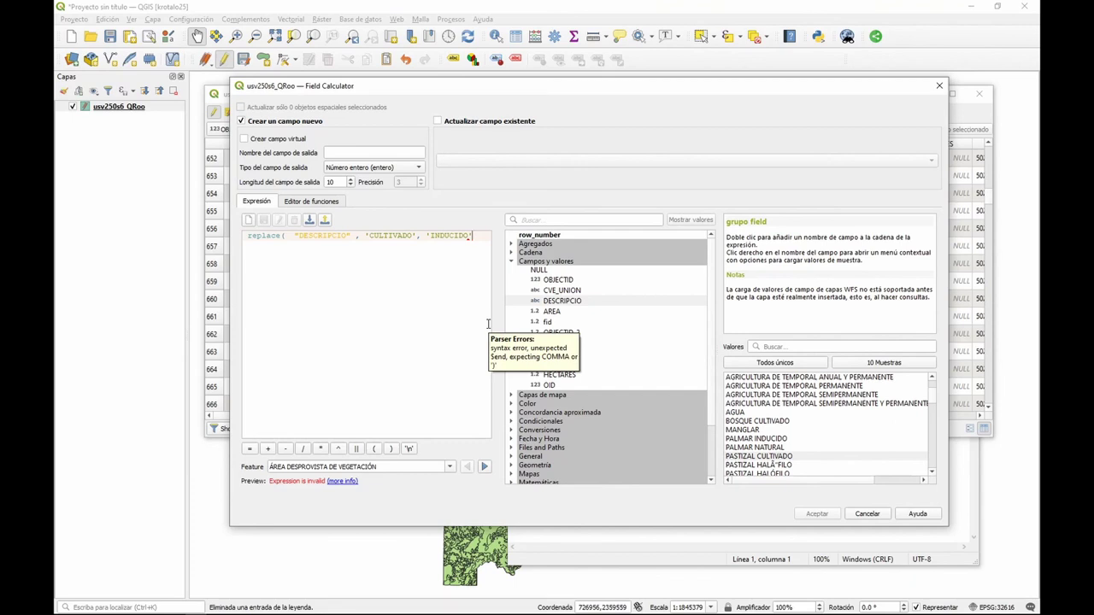
{"action": "type", "text": ")"}
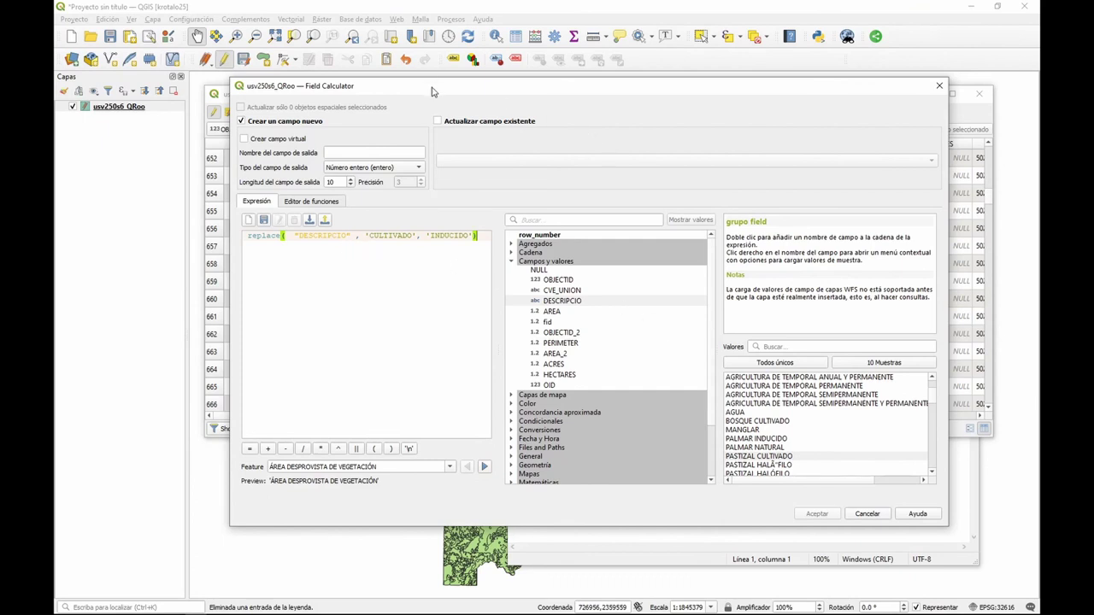
Update the existing DESCRIPCIO field with the replace expression and save the layer edits
{"action": "left_click", "coordinate": [480, 123]}
{"action": "left_click", "coordinate": [492, 160]}
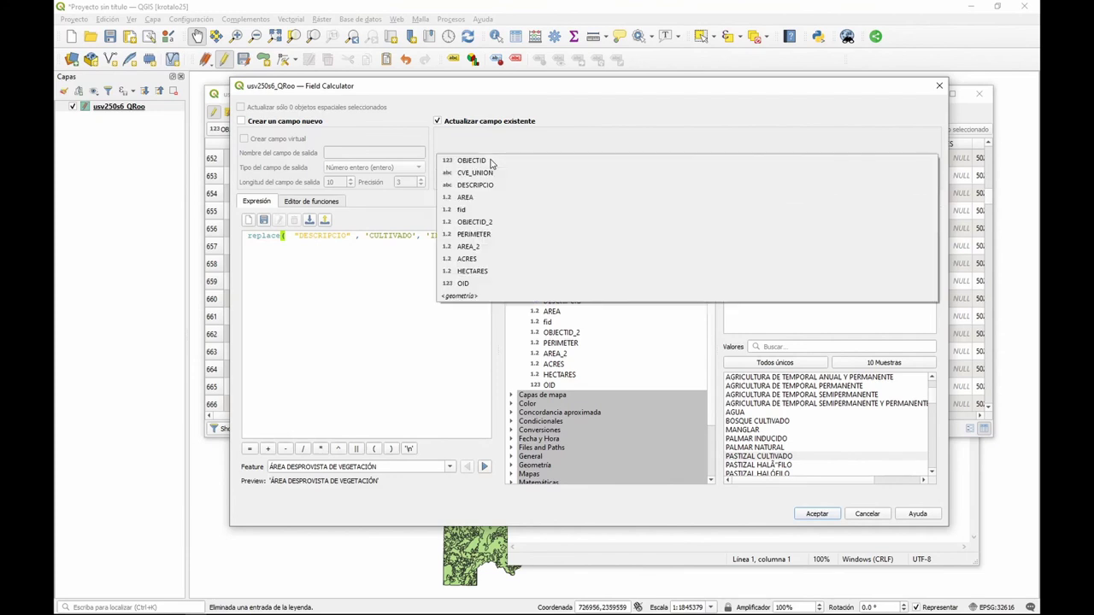
{"action": "left_click", "coordinate": [493, 184]}
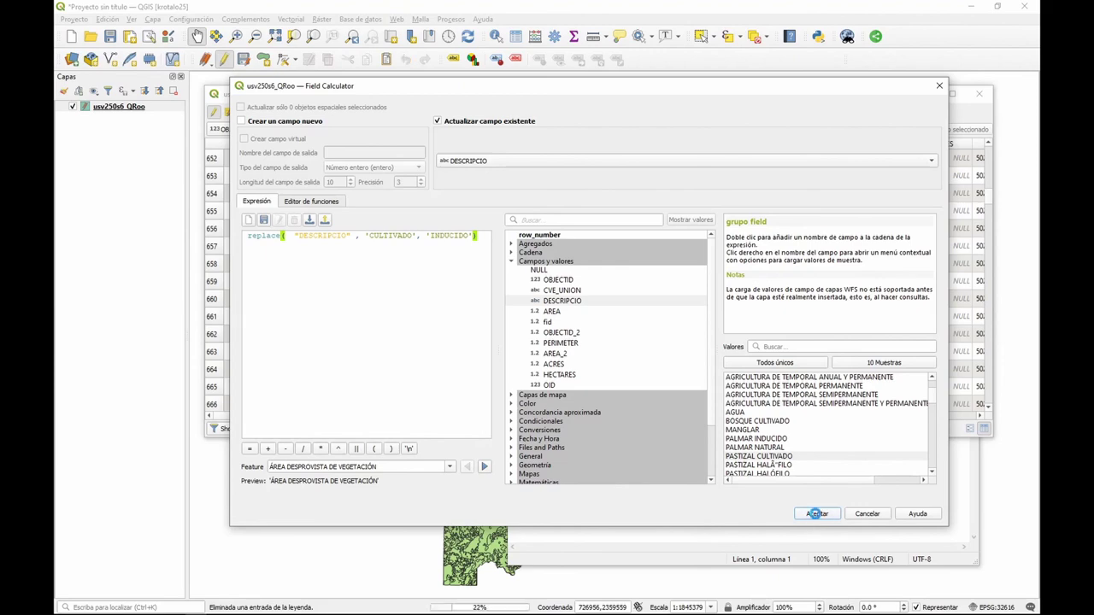
{"action": "left_click", "coordinate": [816, 514]}
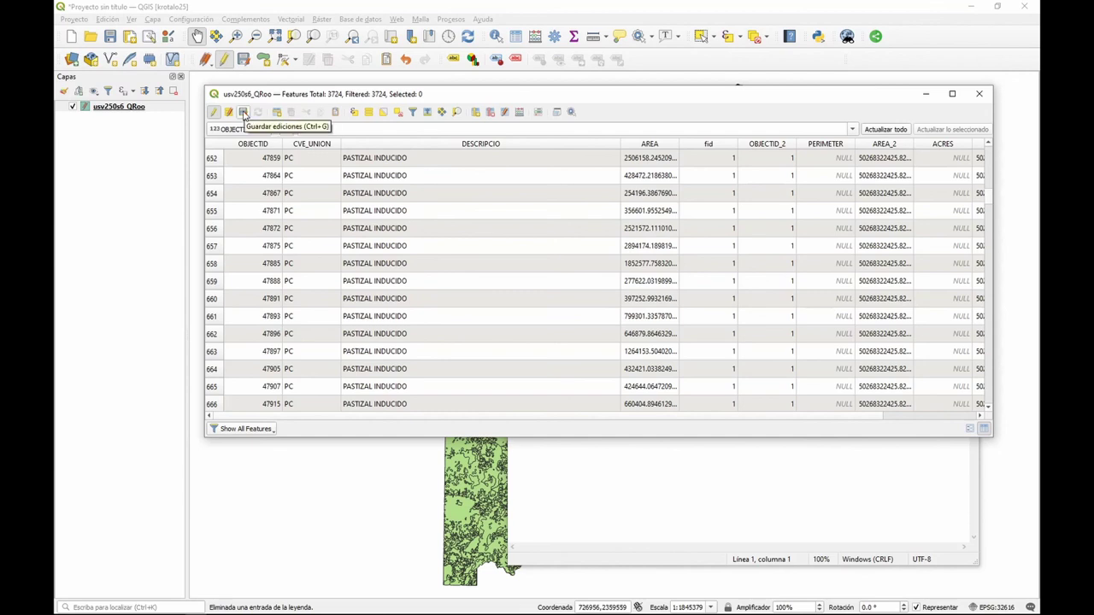
{"action": "left_click", "coordinate": [244, 114]}
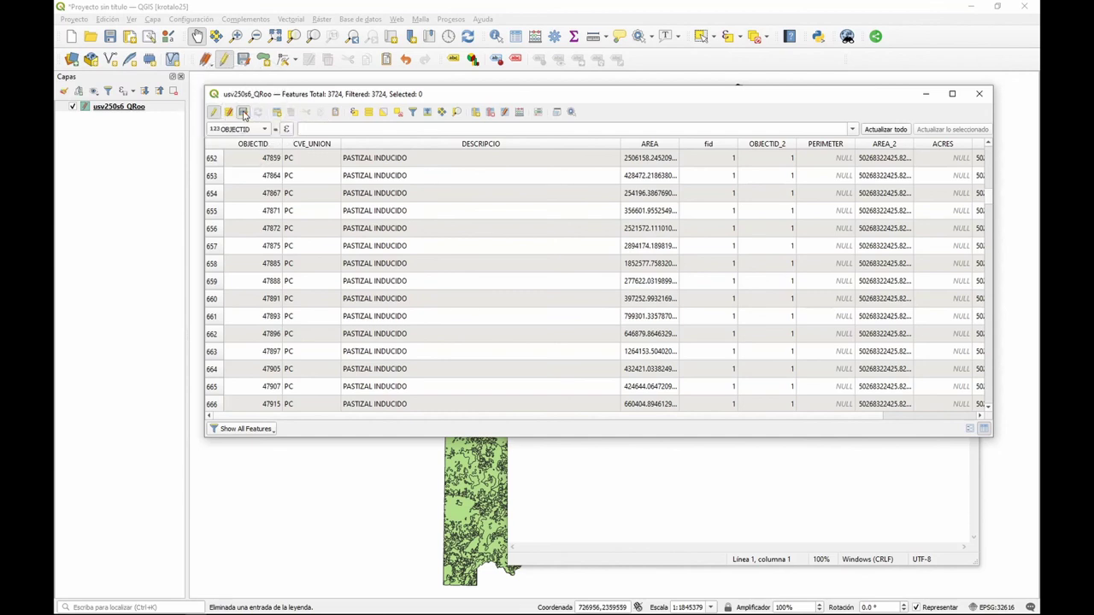